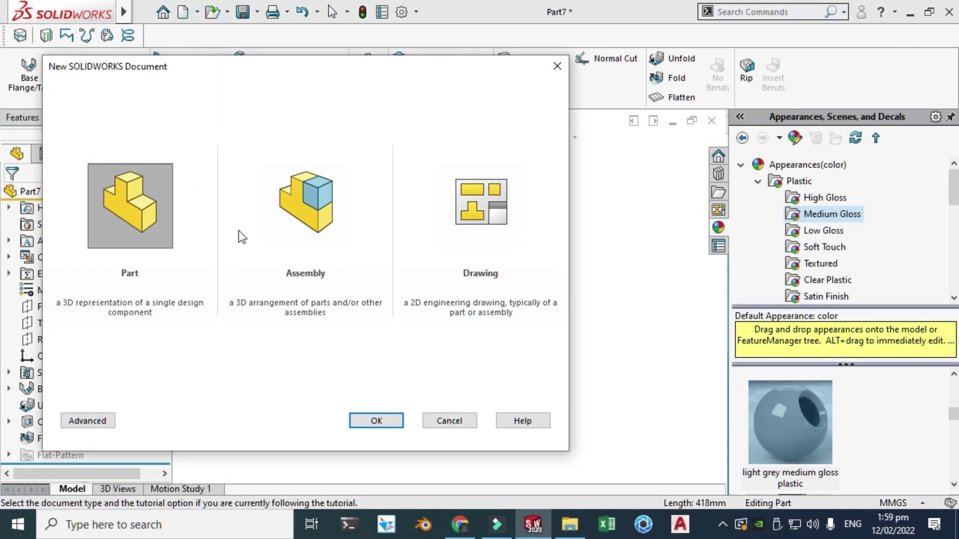
# - Create the new empty part document Part8 and bring up the viewport scene list
pyautogui.click(370, 418)
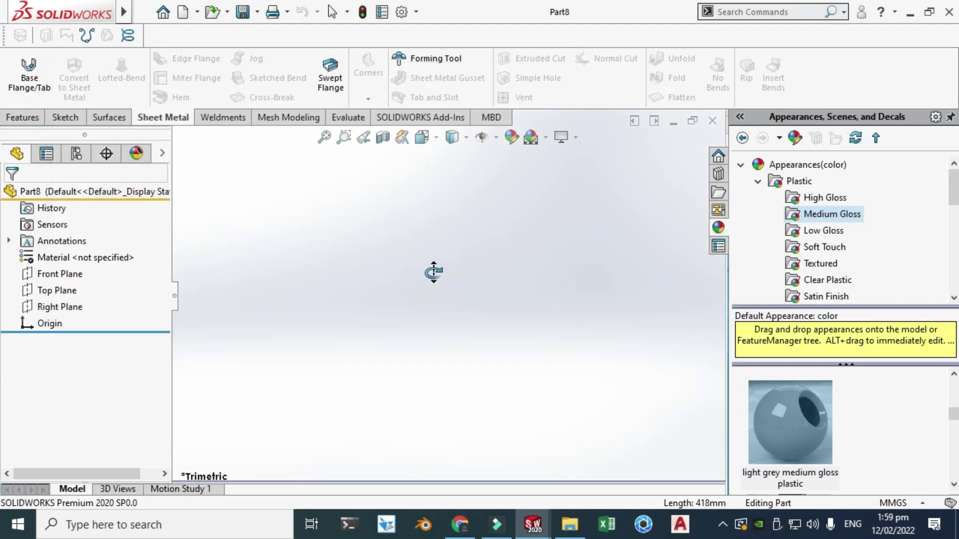
pyautogui.click(545, 139)
# - Apply the Plain White scene and start a Base Flange sketch on the Front Plane
pyautogui.click(588, 46)
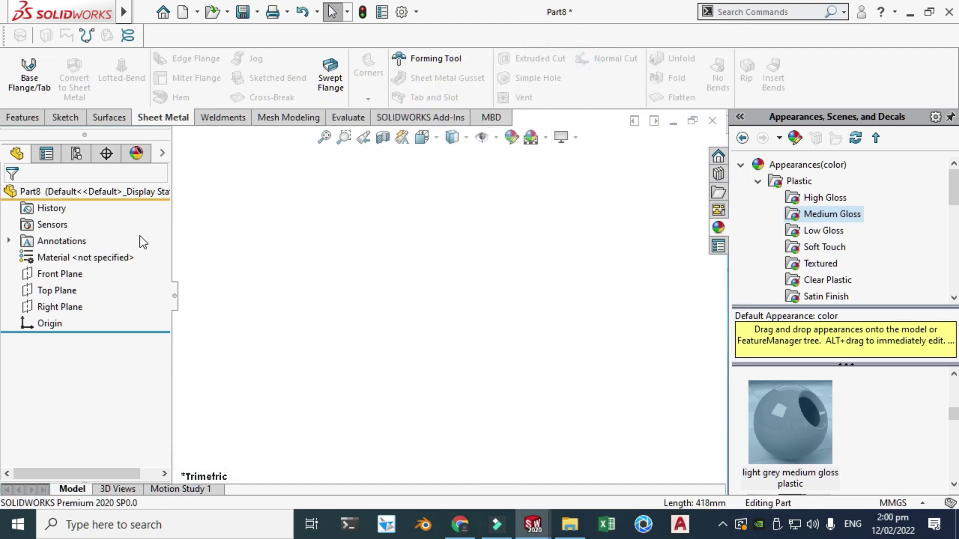
pyautogui.click(29, 75)
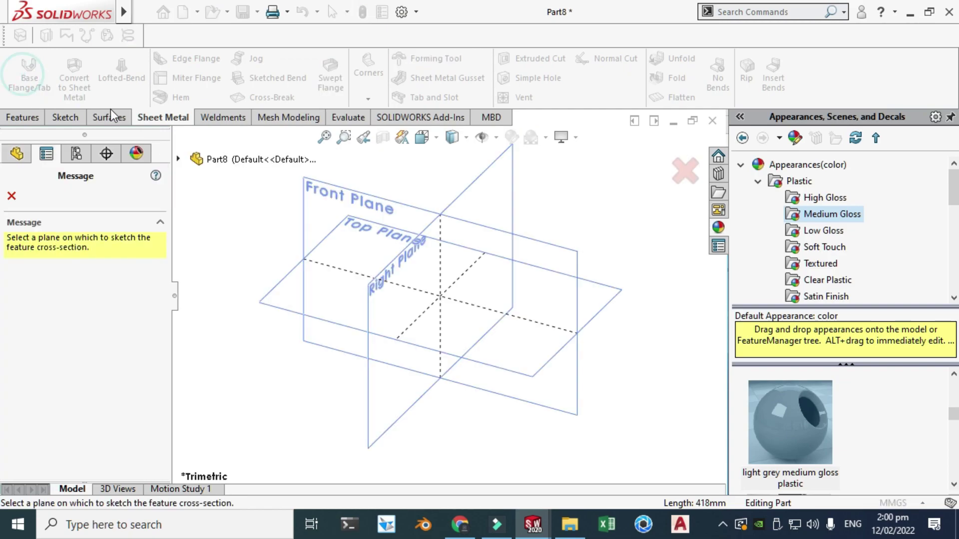
pyautogui.click(316, 206)
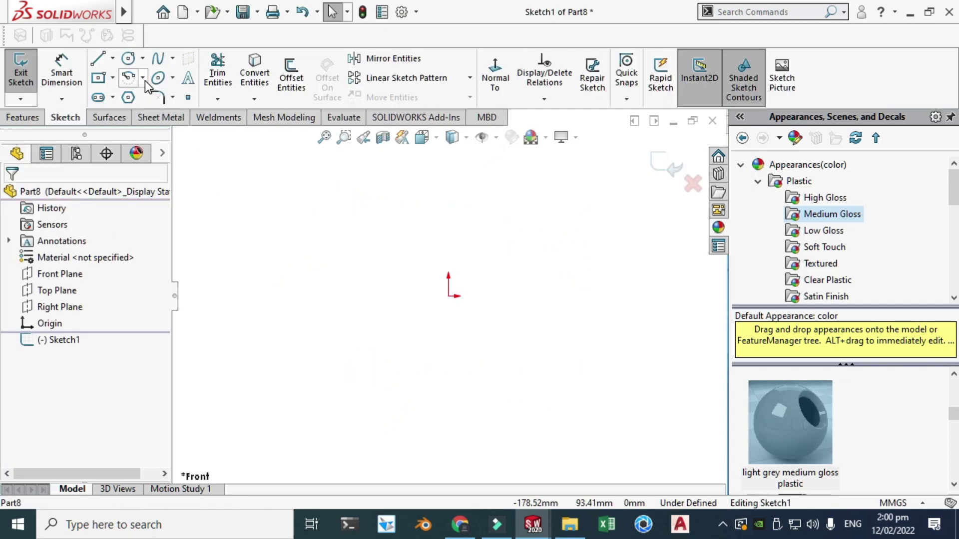
# - Draw a centerpoint arc centred on the origin that runs nearly full circle
pyautogui.click(143, 78)
pyautogui.click(152, 97)
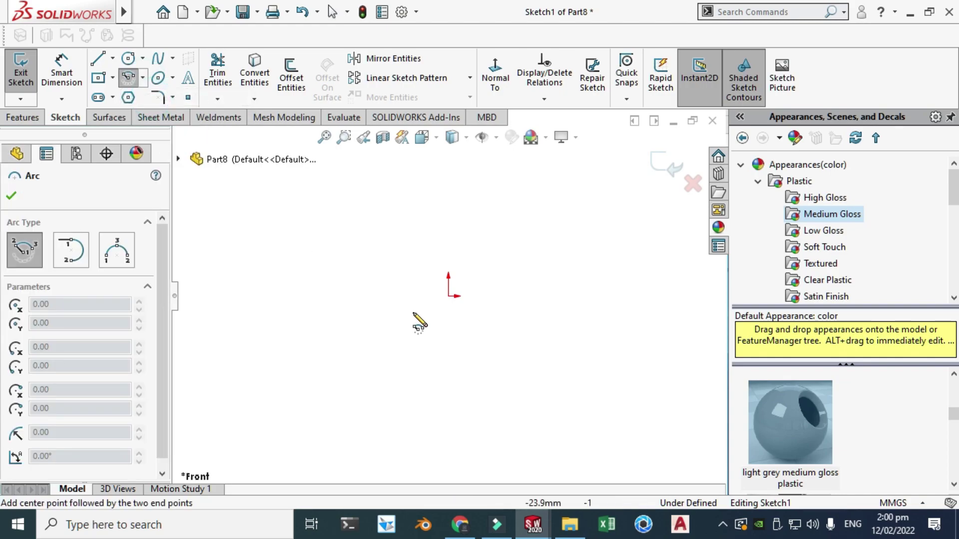
pyautogui.click(447, 295)
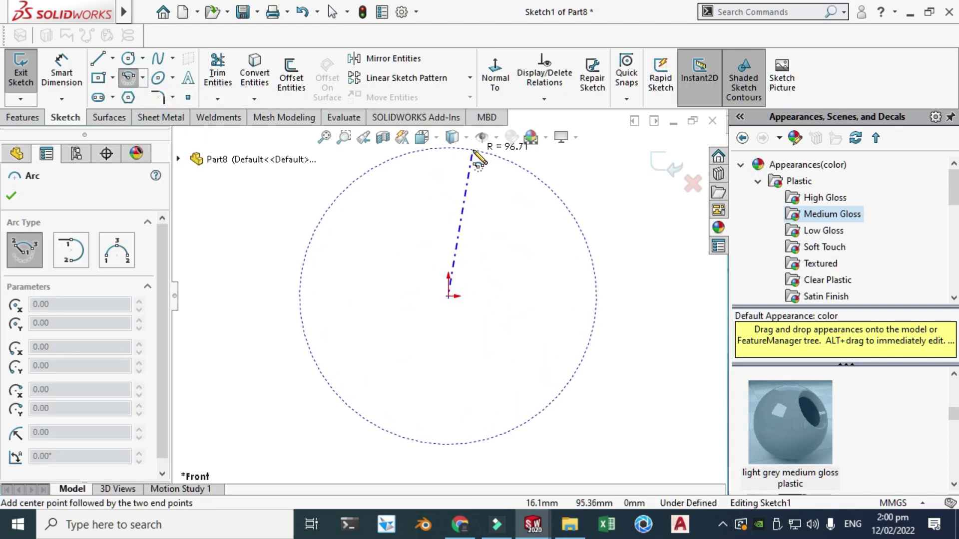
pyautogui.click(473, 151)
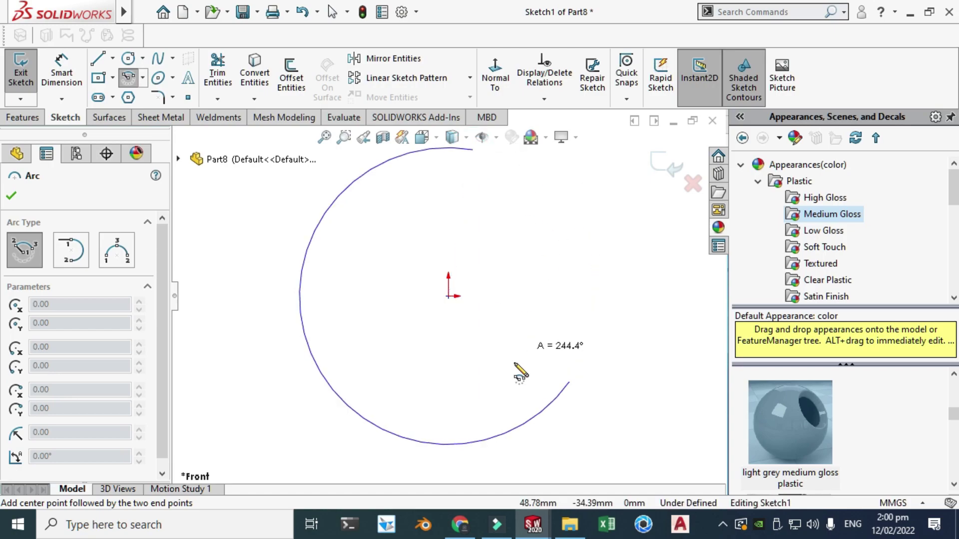
pyautogui.click(482, 151)
pyautogui.press('Escape')
pyautogui.scroll(2, 460, 245)
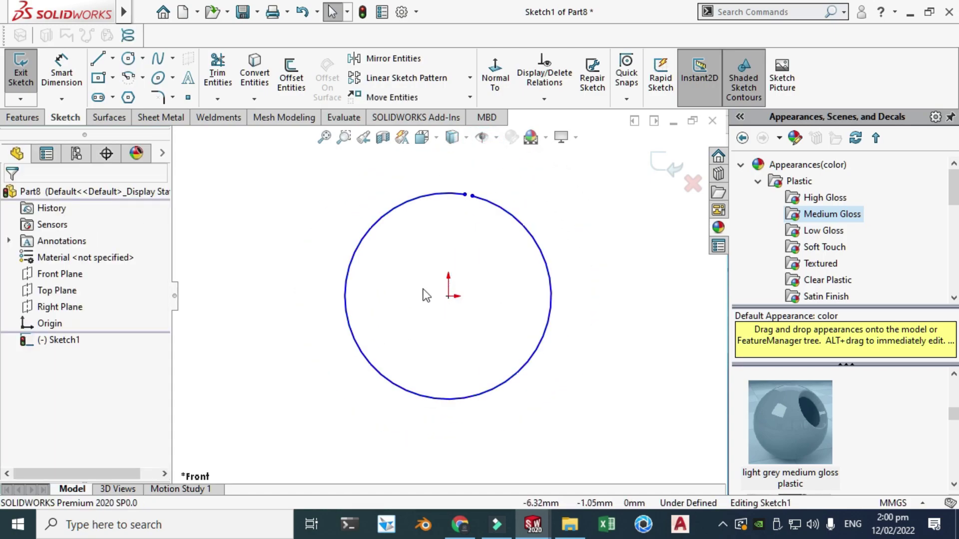
# - Dimension the arc's radius to 150
pyautogui.click(62, 69)
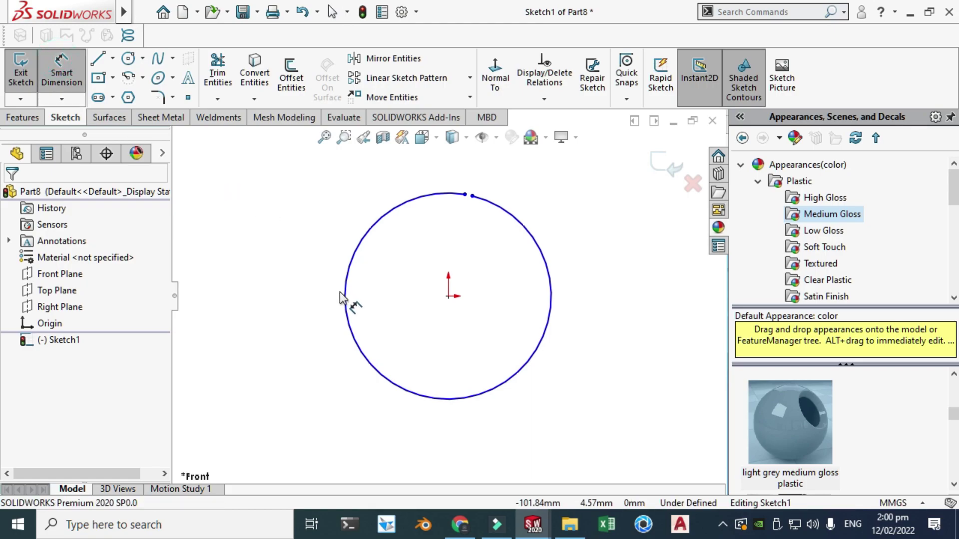
pyautogui.click(325, 313)
pyautogui.click(257, 381)
pyautogui.write('150')
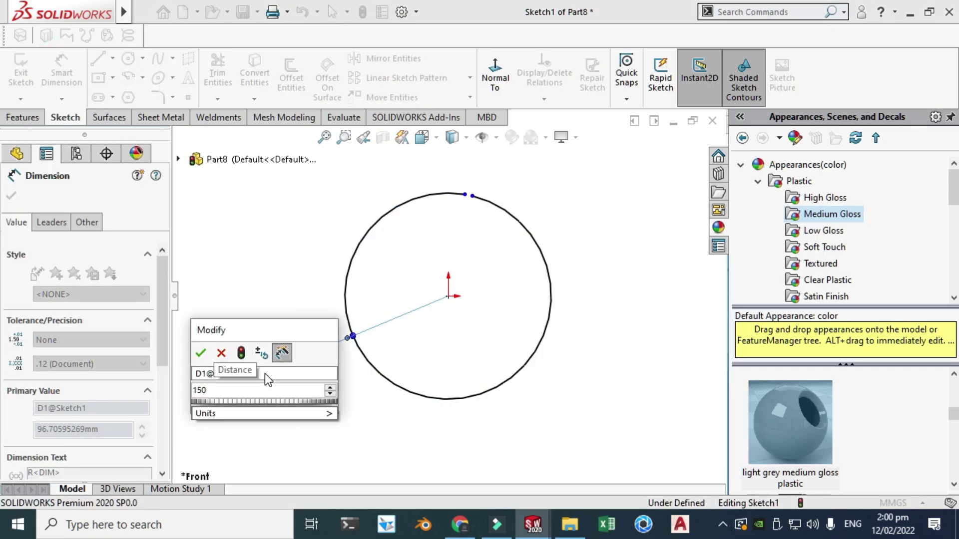
pyautogui.press('Return')
pyautogui.press('Escape')
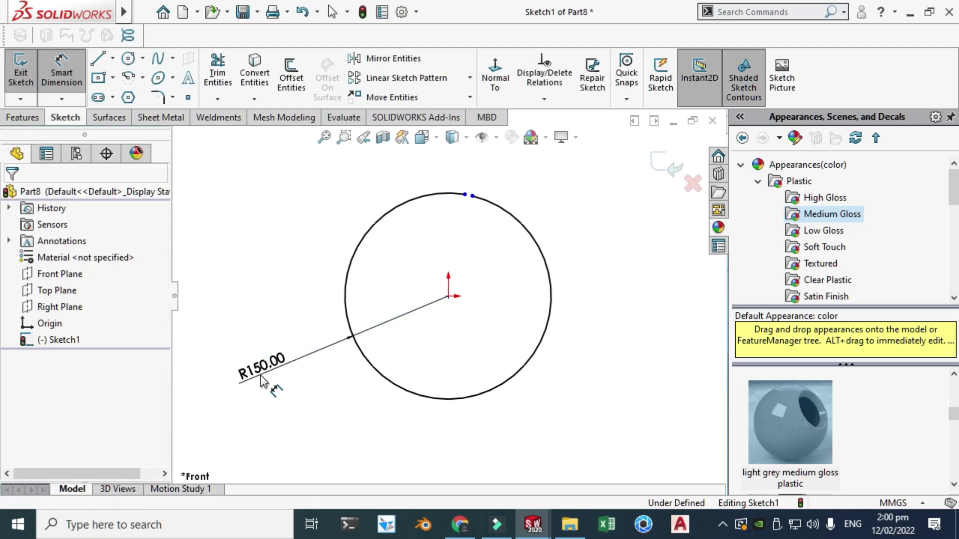
pyautogui.scroll(-2, 444, 246)
pyautogui.scroll(-1, 479, 169)
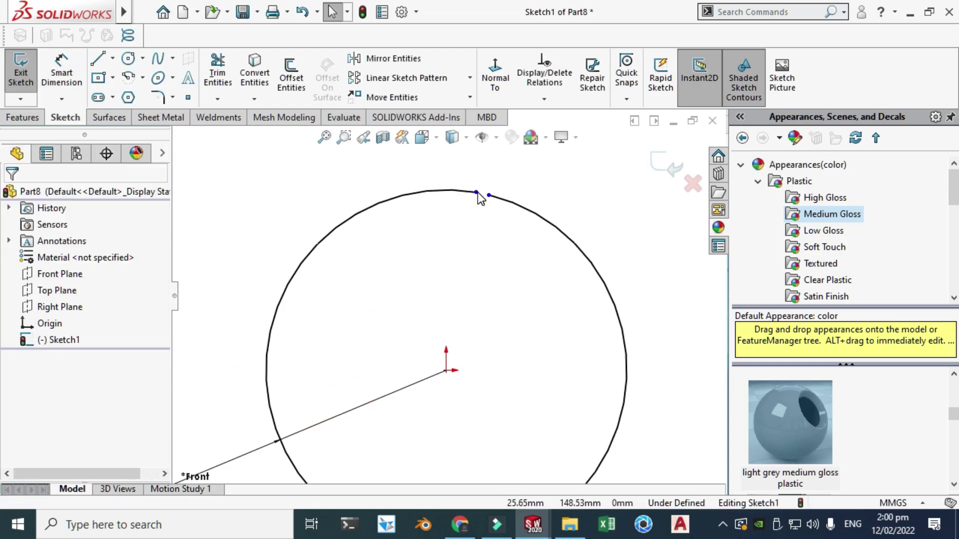
# - Set a 10 mm gap between the arc's two endpoints
pyautogui.moveTo(477, 193)
pyautogui.mouseDown()
pyautogui.moveTo(450, 190)
pyautogui.moveTo(487, 195)
pyautogui.moveTo(467, 194)
pyautogui.mouseUp()
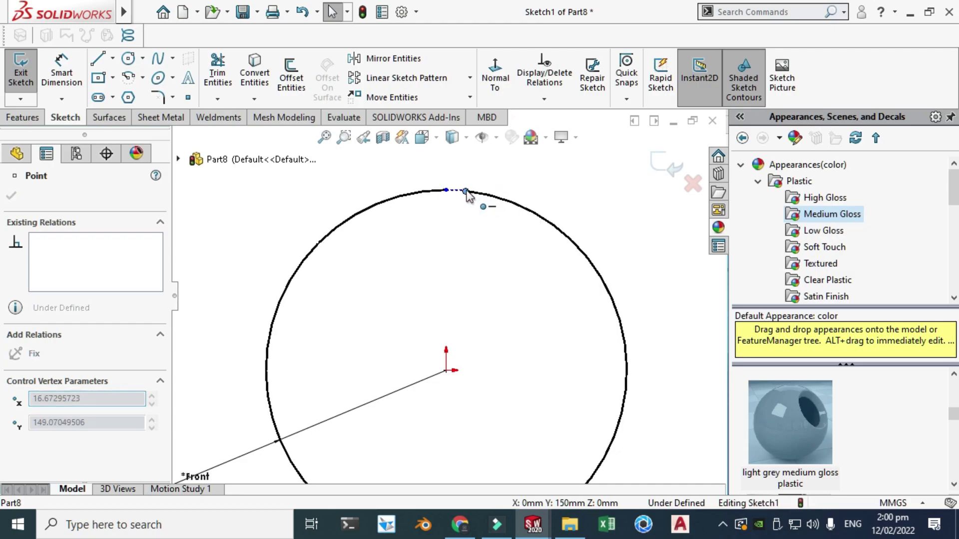
pyautogui.click(62, 75)
pyautogui.scroll(2, 449, 140)
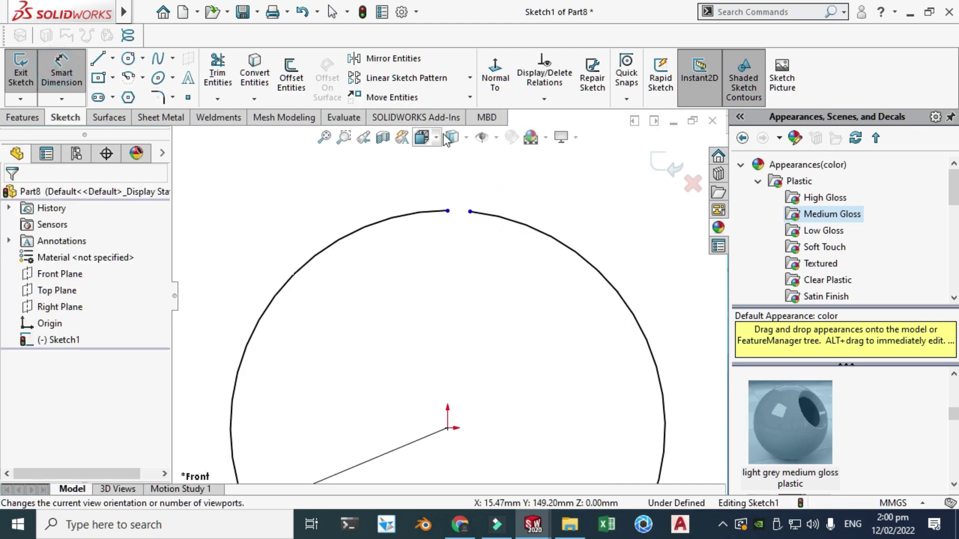
pyautogui.click(448, 235)
pyautogui.click(476, 236)
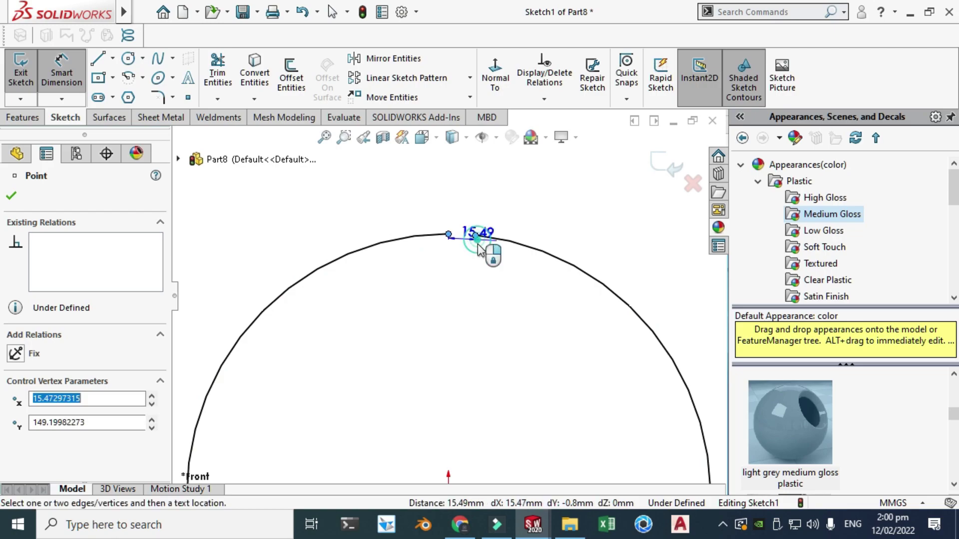
pyautogui.click(494, 325)
pyautogui.write('10')
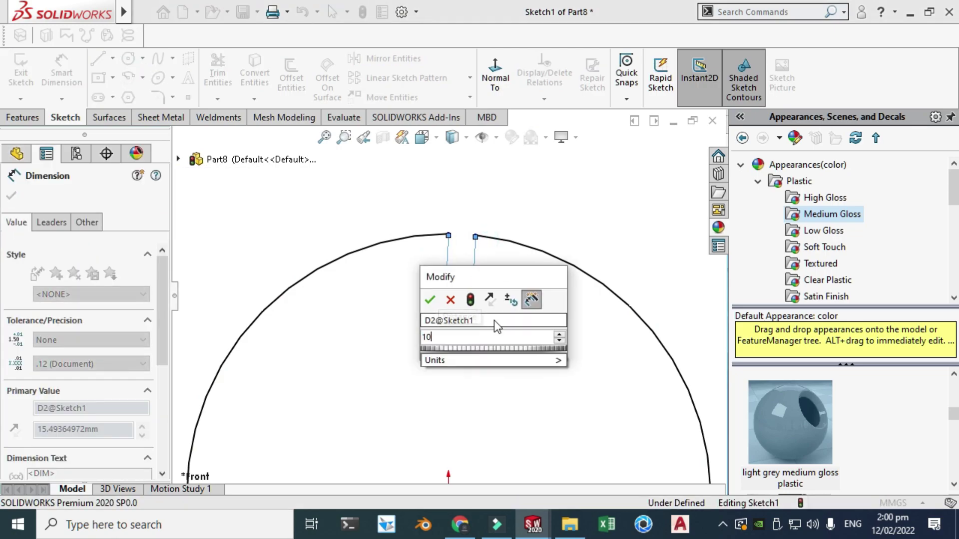
pyautogui.press('Return')
pyautogui.press('Escape')
pyautogui.scroll(-5, 449, 196)
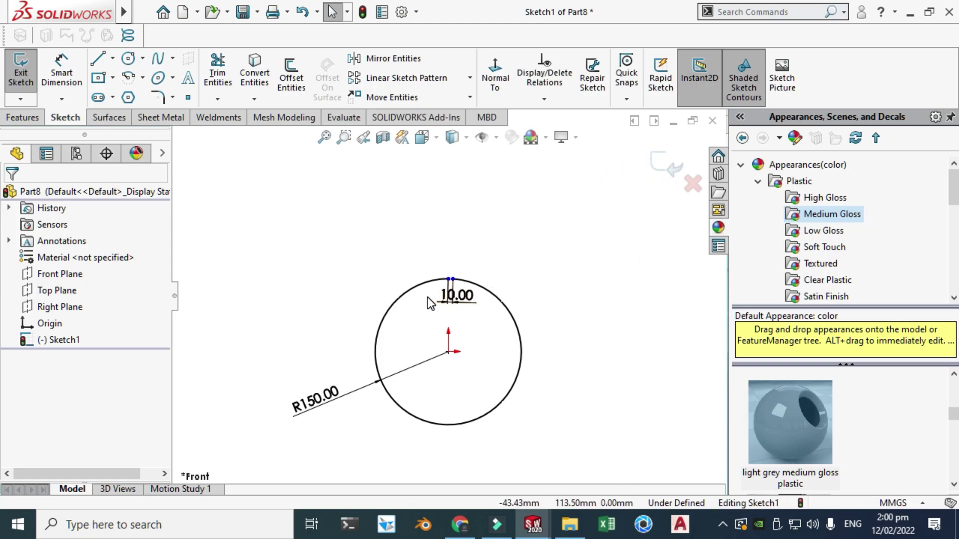
pyautogui.scroll(-6, 451, 333)
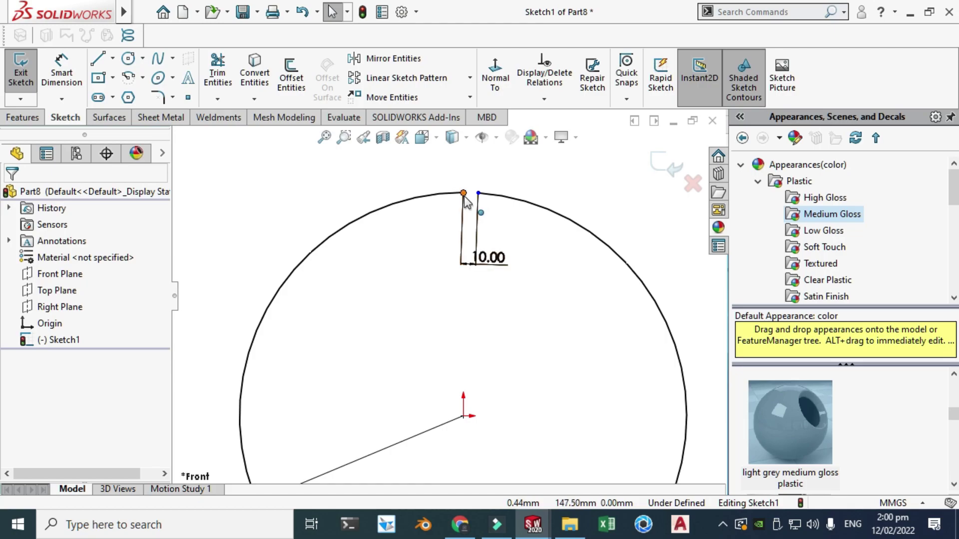
# - Make the arc's top endpoint vertical with the origin and exit the sketch
pyautogui.click(463, 194)
pyautogui.keyDown('ctrl'); pyautogui.click(463, 416); pyautogui.keyUp('ctrl')
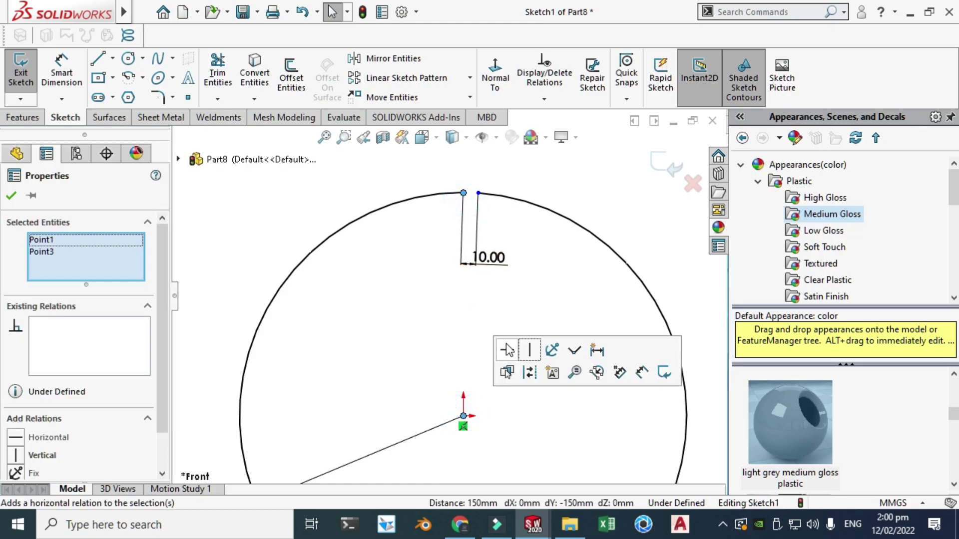
pyautogui.click(529, 350)
pyautogui.click(505, 316)
pyautogui.scroll(2, 504, 316)
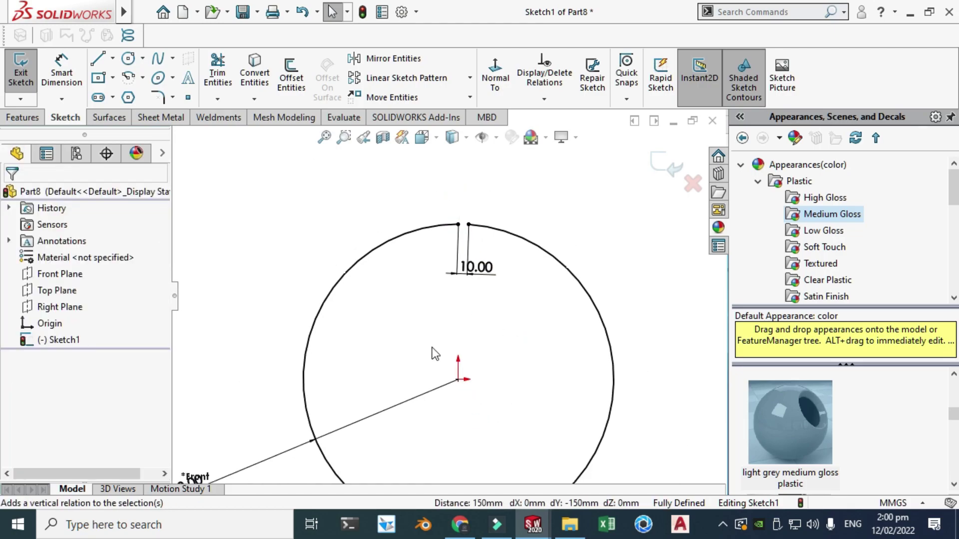
pyautogui.scroll(3, 435, 353)
pyautogui.click(664, 165)
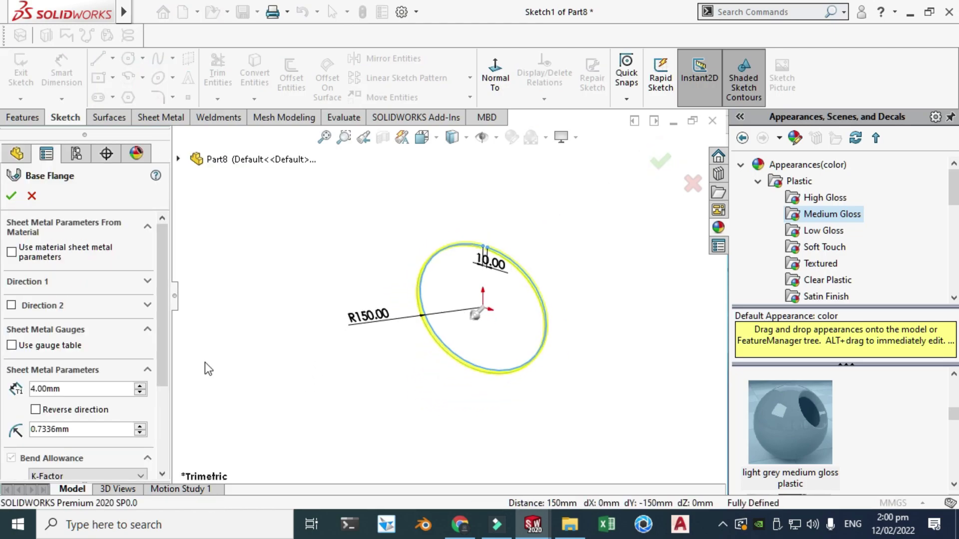
# - Give the base flange 6 mm thickness, drag its depth to tube length, and confirm
pyautogui.doubleClick(103, 395)
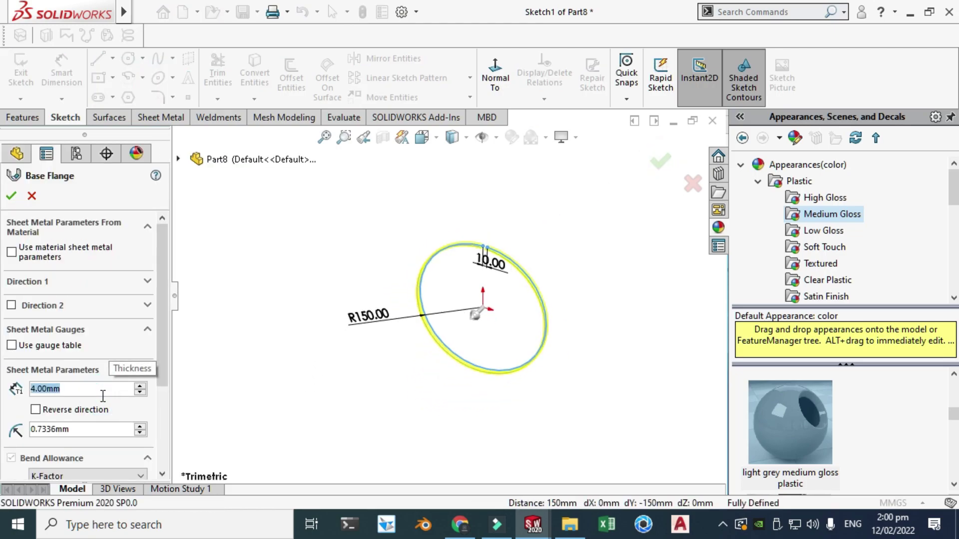
pyautogui.write('6')
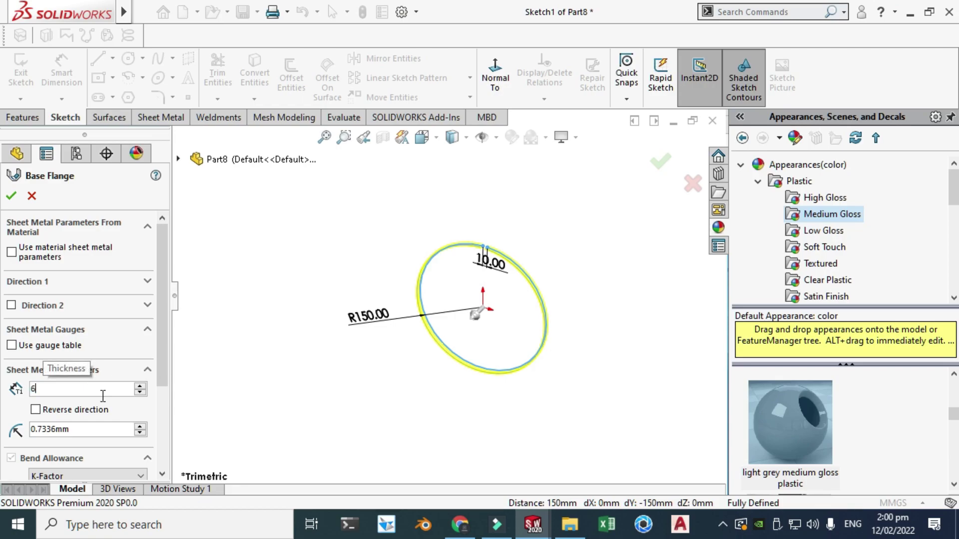
pyautogui.press('Return')
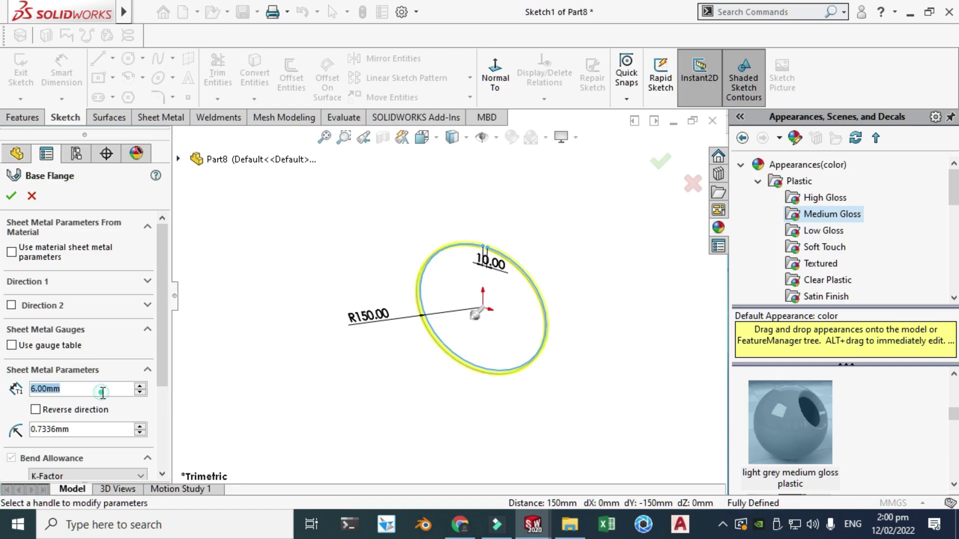
pyautogui.moveTo(380, 320); pyautogui.dragTo(414, 290, button='middle')
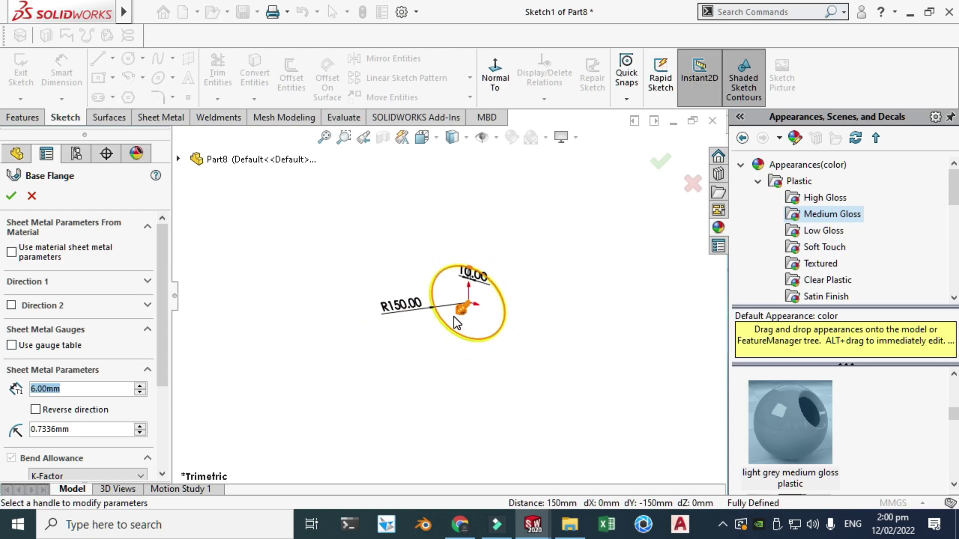
pyautogui.click(467, 295)
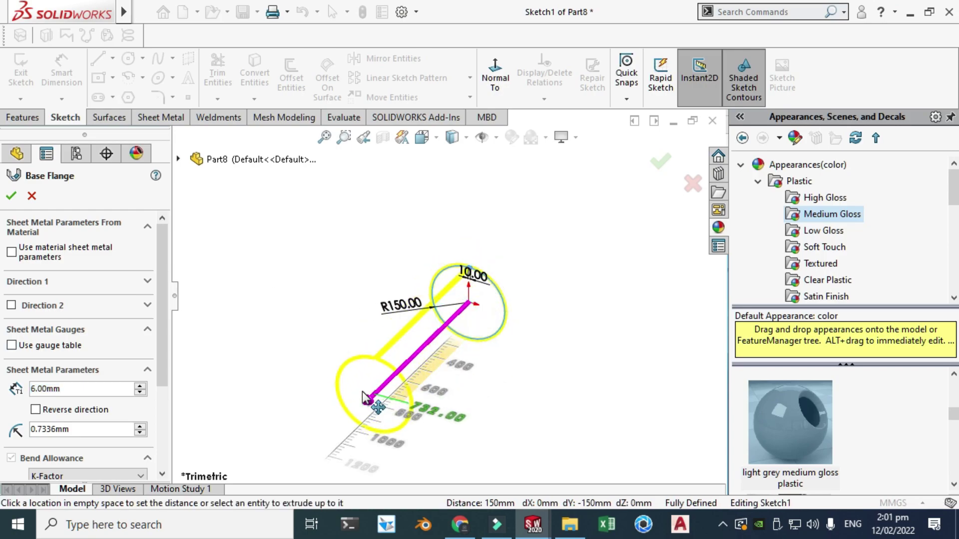
pyautogui.click(359, 399)
pyautogui.click(20, 196)
# - Orbit the rolled cylinder to view it at an angle
pyautogui.rightClick(431, 212)
pyautogui.click(473, 278)
pyautogui.moveTo(458, 307); pyautogui.dragTo(483, 244)
pyautogui.scroll(-3, 411, 331)
pyautogui.scroll(-3, 482, 244)
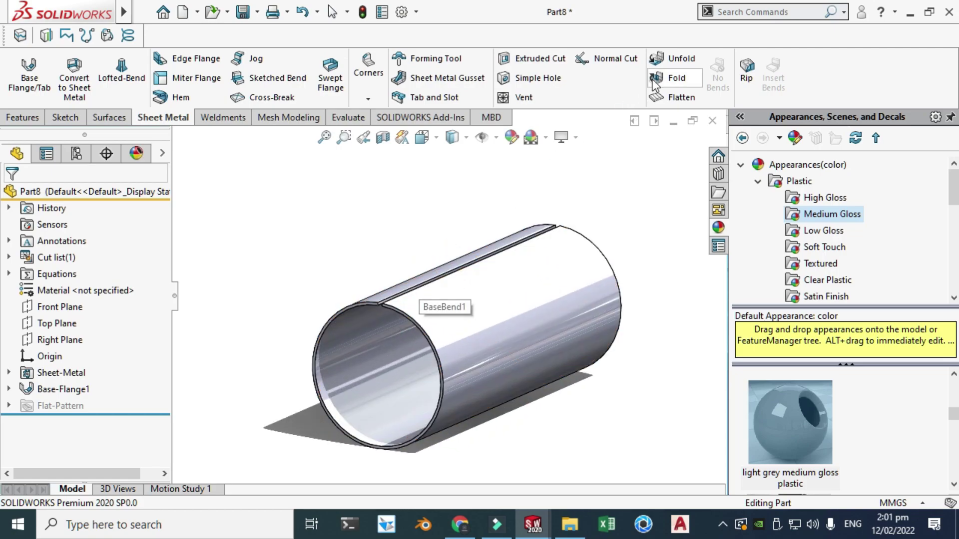
# - Unfold the bend with the flange edge as fixed face, flattening the cylinder
pyautogui.click(680, 59)
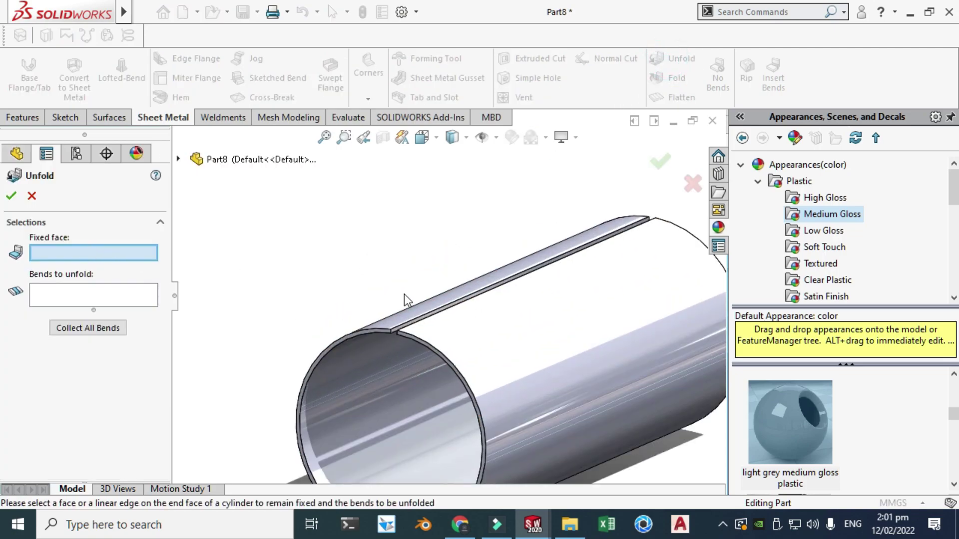
pyautogui.scroll(-2, 404, 298)
pyautogui.click(417, 334)
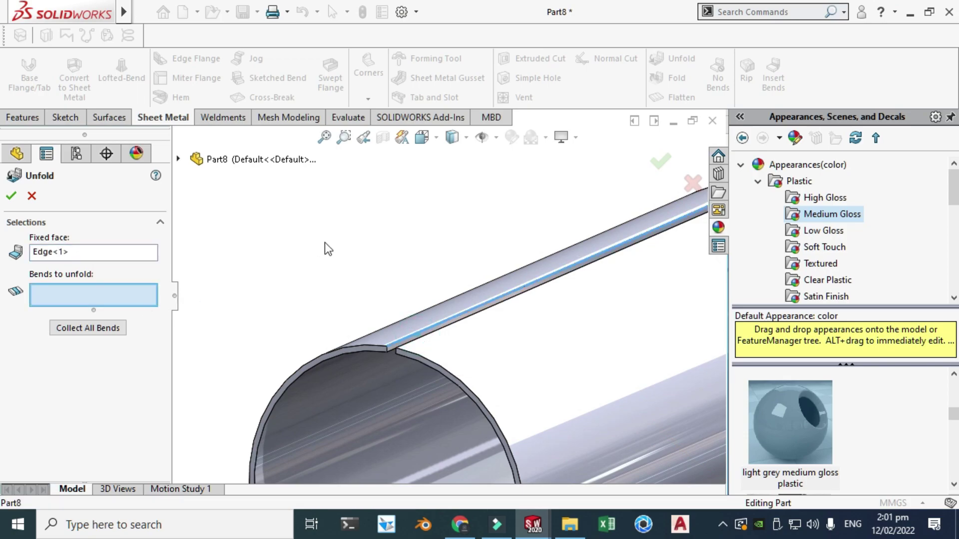
pyautogui.press('f')
pyautogui.press('Return')
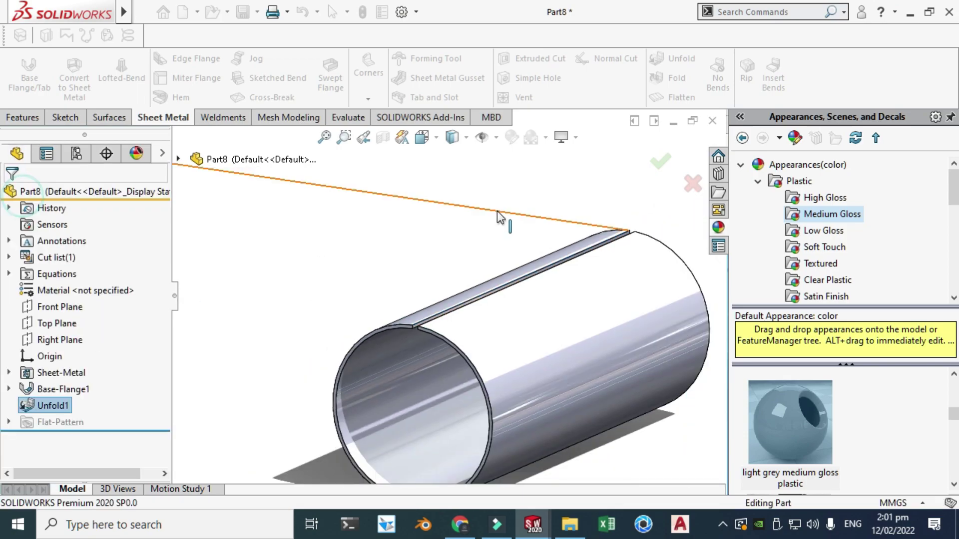
# - Orient the view normal to the flat sheet's face
pyautogui.rightClick(460, 195)
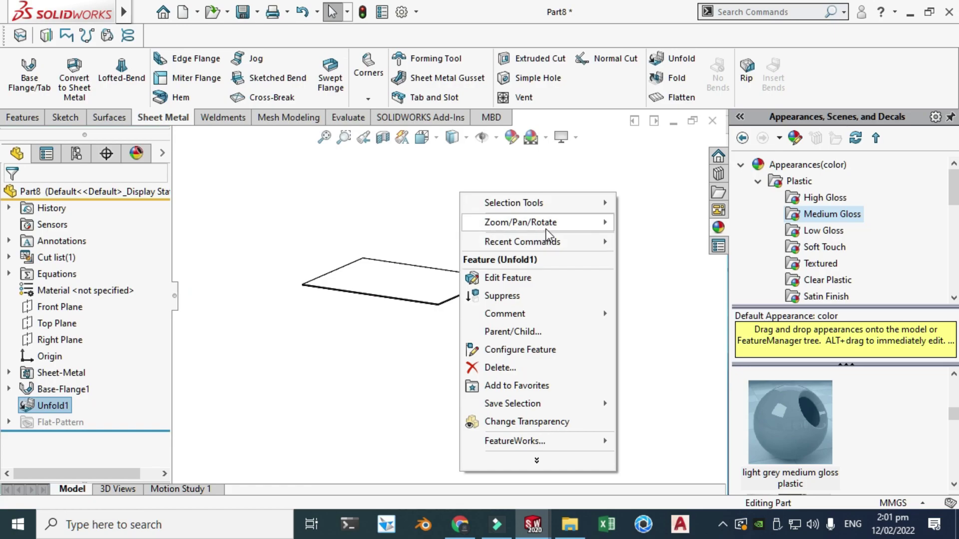
pyautogui.moveTo(546, 226)
pyautogui.click(660, 294)
pyautogui.moveTo(368, 186); pyautogui.dragTo(392, 231)
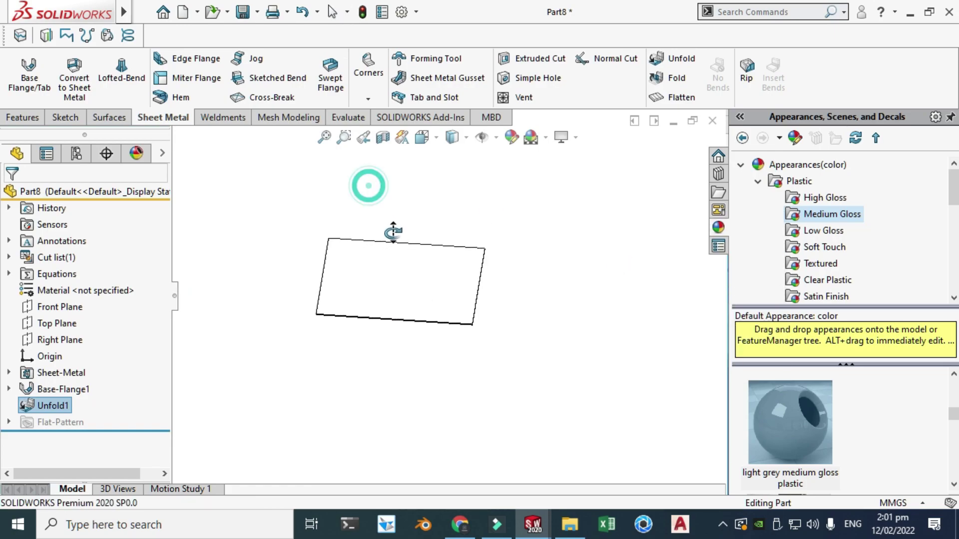
pyautogui.click(422, 138)
pyautogui.click(339, 302)
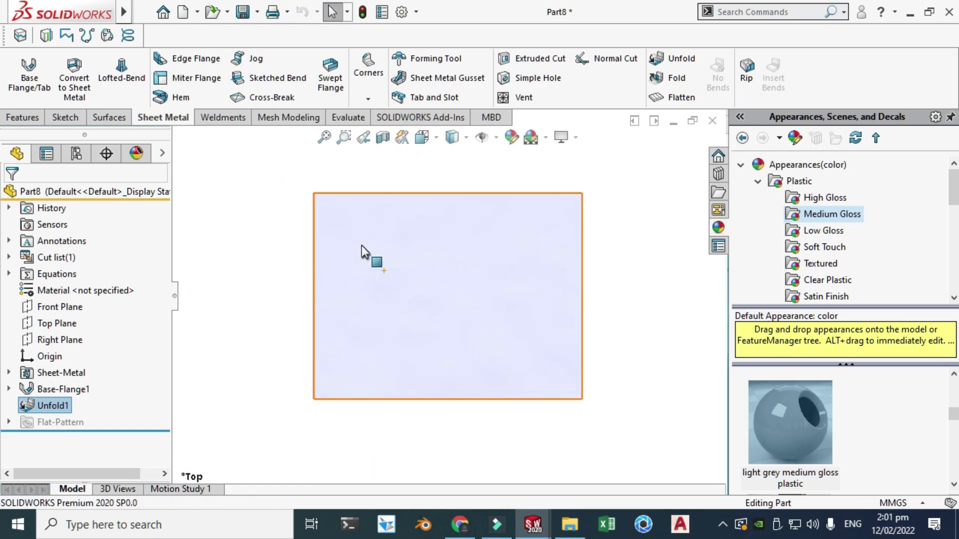
# - Start a sketch on the flat face and draw a circle near its top-left corner
pyautogui.click(70, 121)
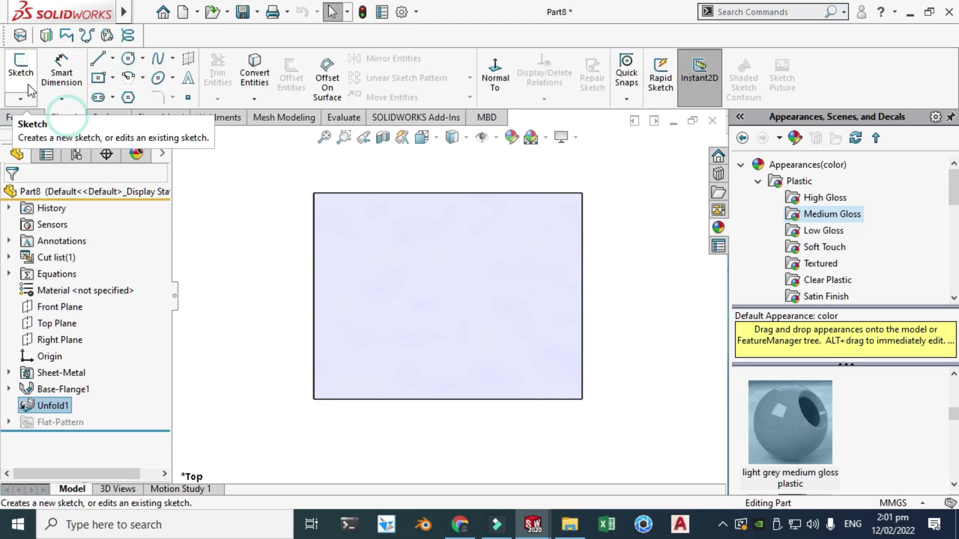
pyautogui.click(20, 70)
pyautogui.click(392, 284)
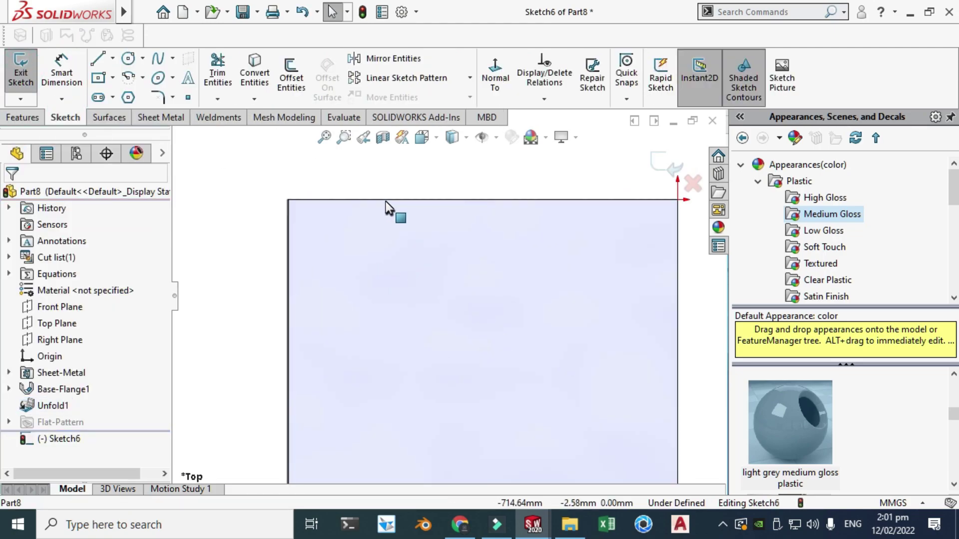
pyautogui.click(143, 58)
pyautogui.click(155, 78)
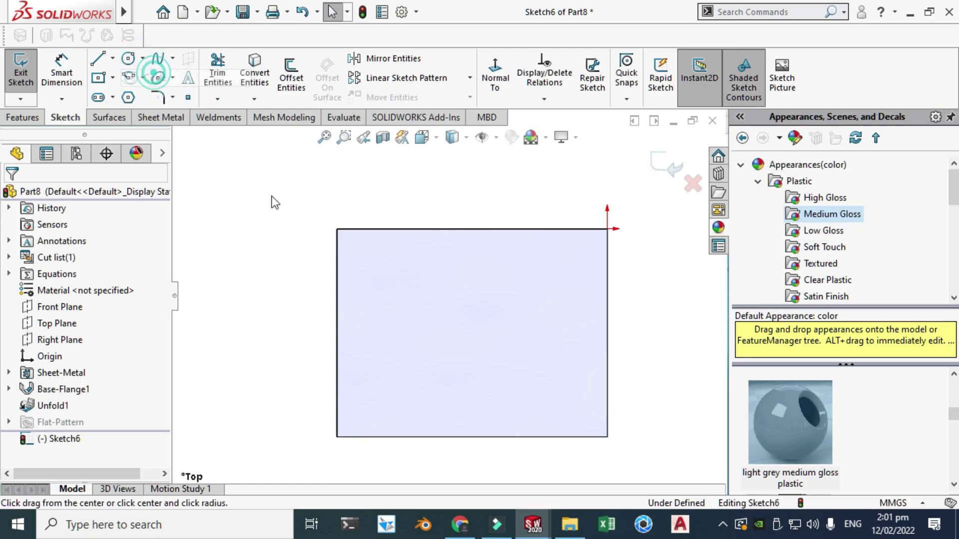
pyautogui.scroll(-2, 411, 240)
pyautogui.click(400, 245)
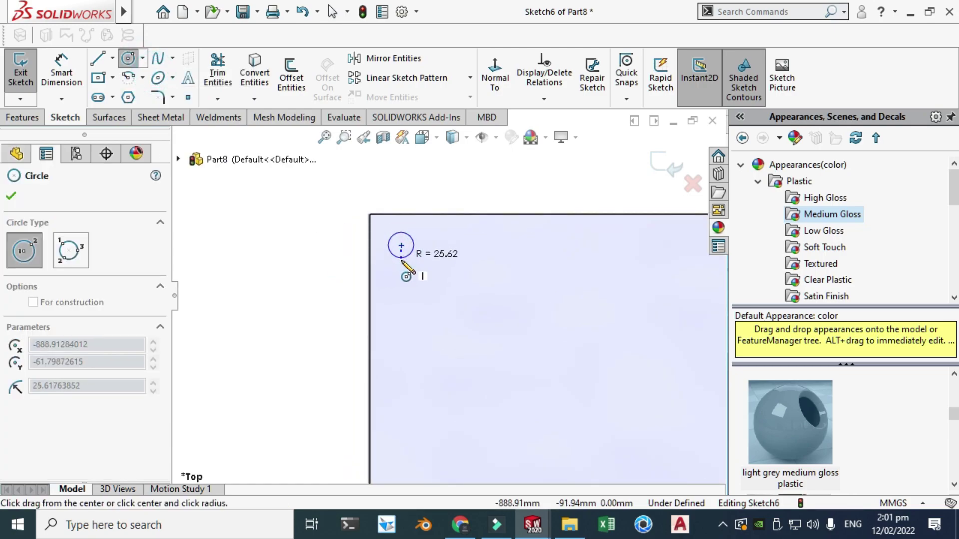
pyautogui.click(412, 260)
pyautogui.press('Escape')
# - Dimension the circle's diameter to 30 mm
pyautogui.click(401, 244)
pyautogui.moveTo(401, 244); pyautogui.dragTo(410, 262)
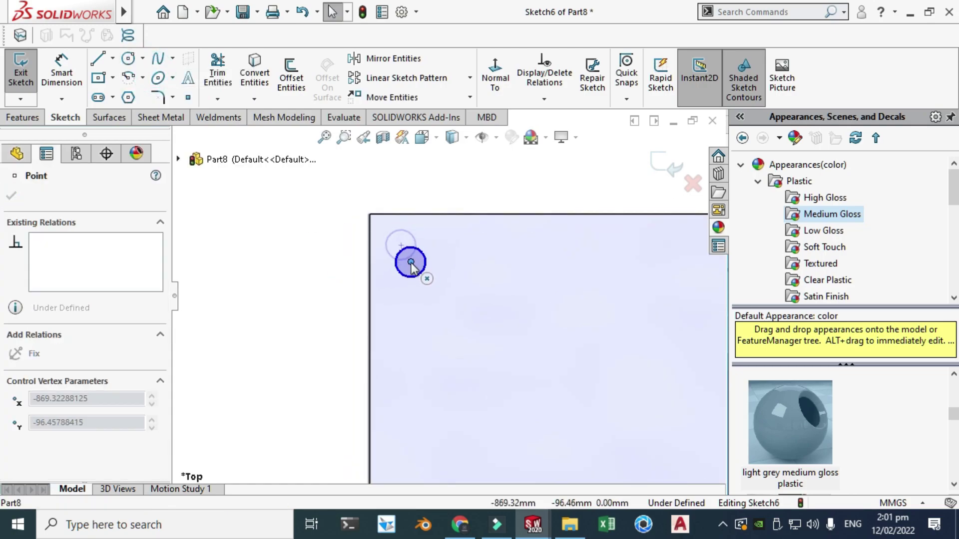
pyautogui.press('d')
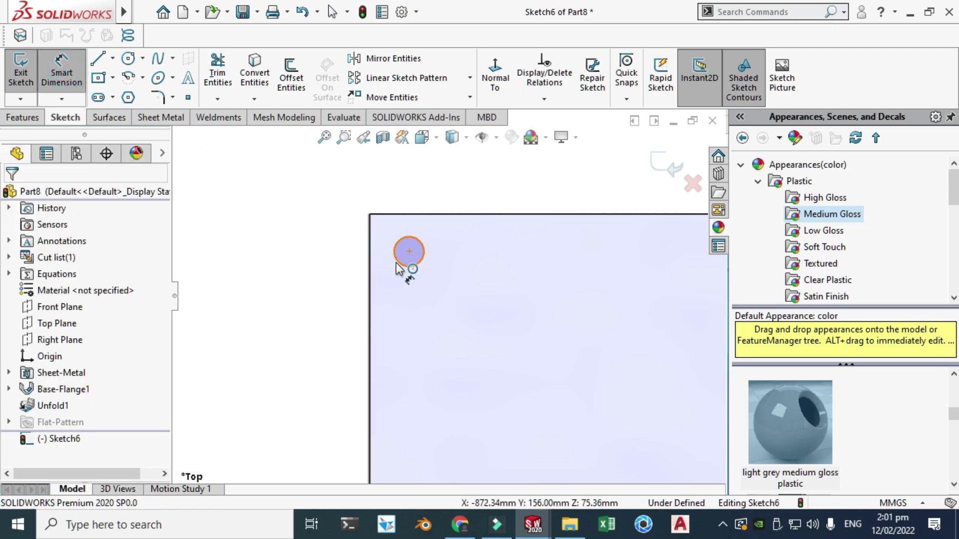
pyautogui.click(283, 317)
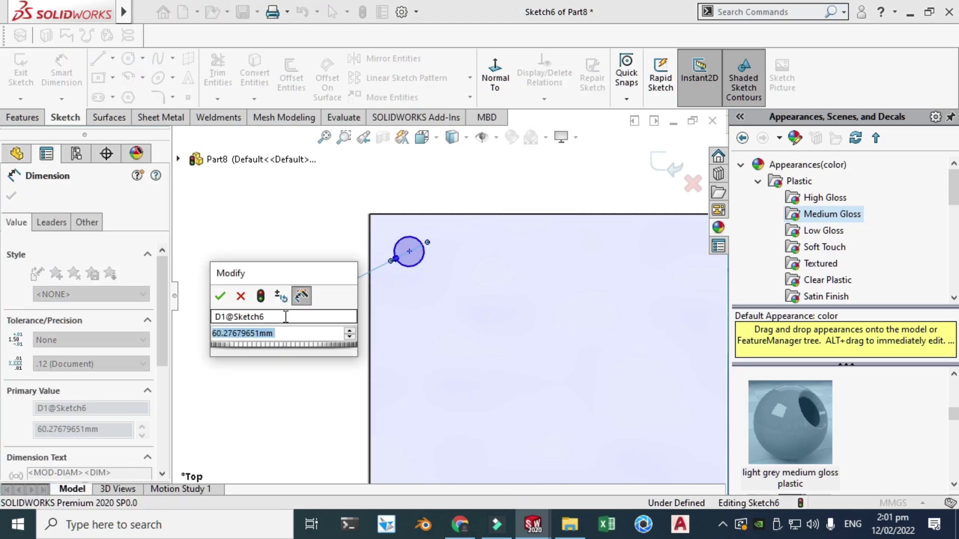
pyautogui.write('30')
pyautogui.press('Return')
pyautogui.press('Escape')
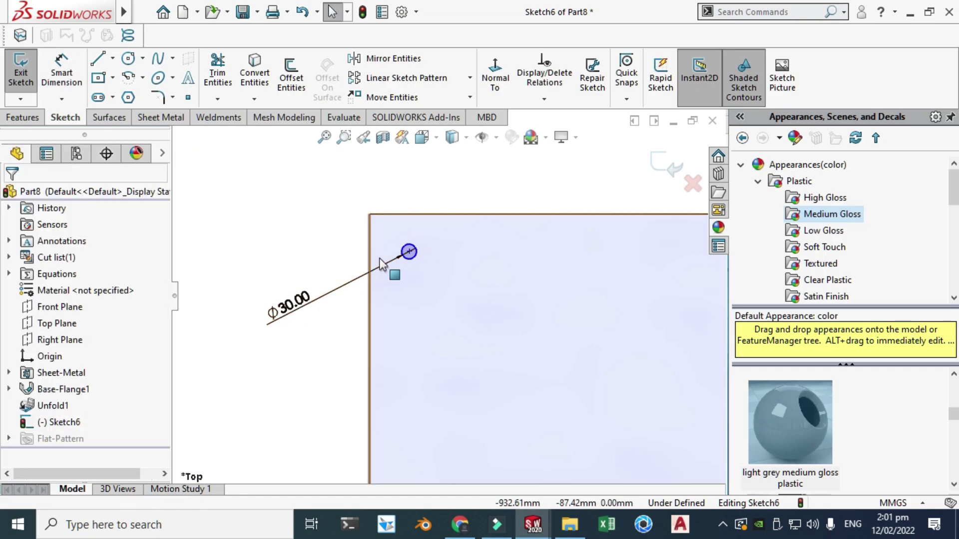
pyautogui.scroll(-3, 380, 258)
# - Locate the circle 70 mm from the sheet's top and left edges
pyautogui.press('d')
pyautogui.click(447, 178)
pyautogui.click(461, 256)
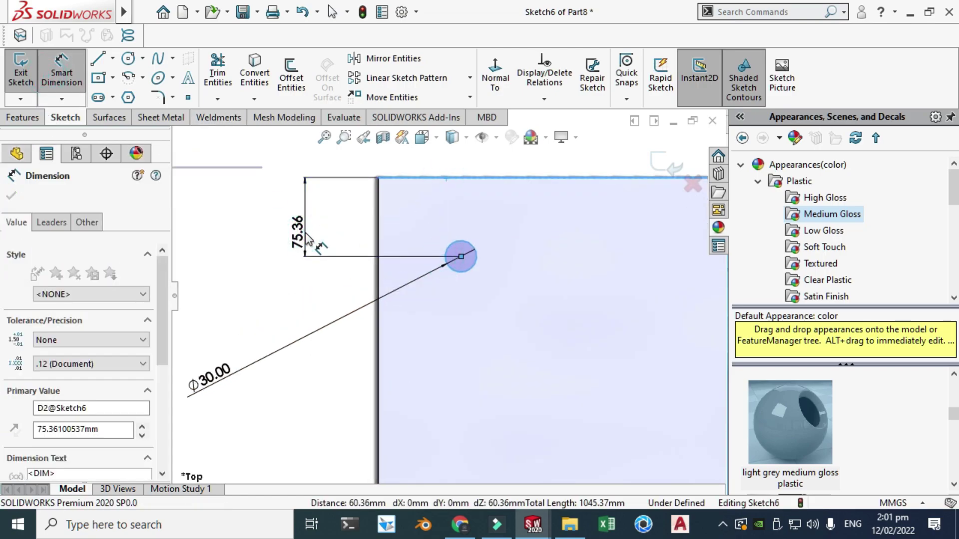
pyautogui.click(306, 236)
pyautogui.write('50')
pyautogui.press('Escape')
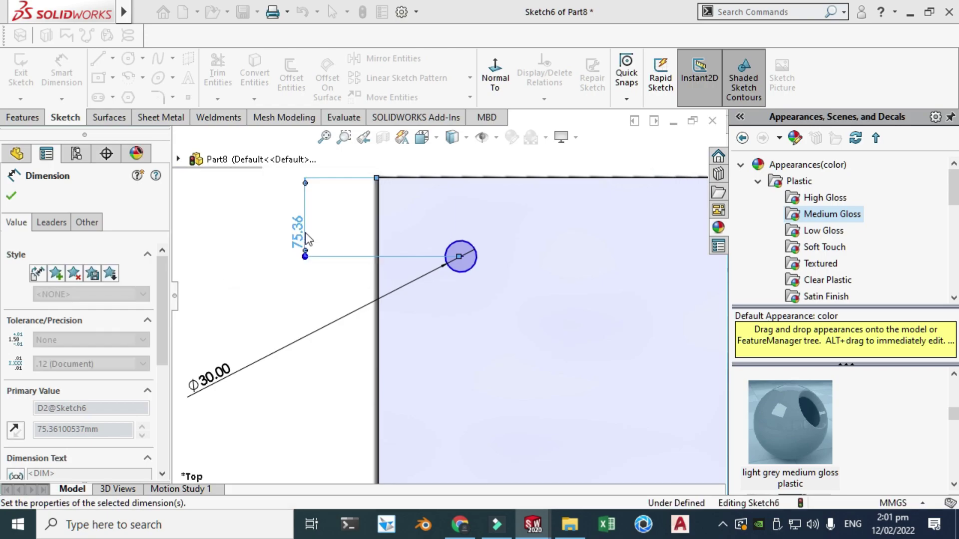
pyautogui.click(378, 285)
pyautogui.click(472, 261)
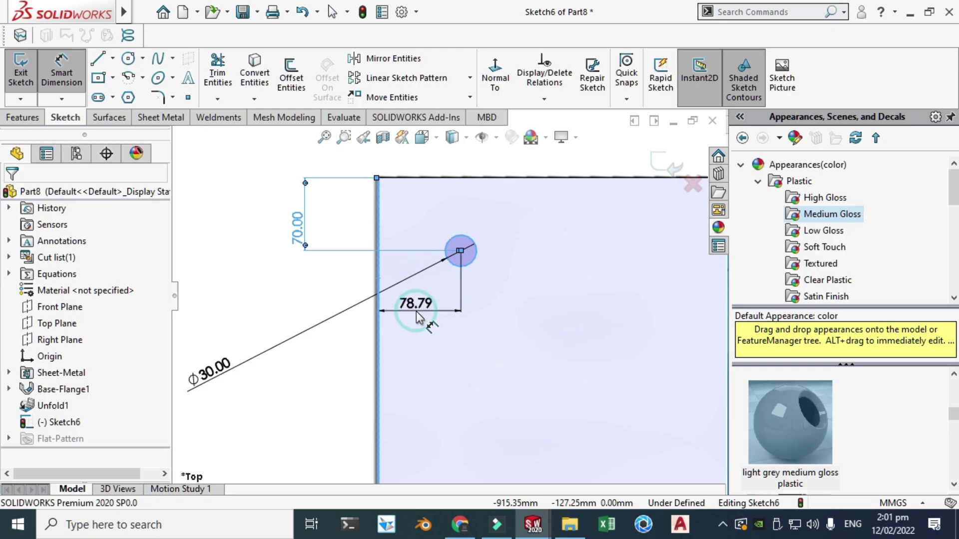
pyautogui.click(416, 312)
pyautogui.write('40')
pyautogui.press('Return')
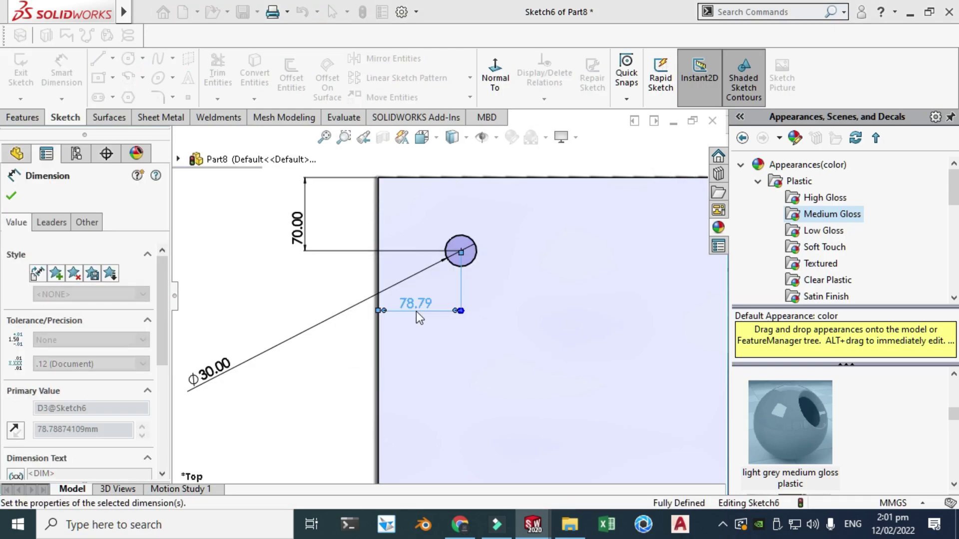
pyautogui.press('Escape')
pyautogui.scroll(3, 448, 297)
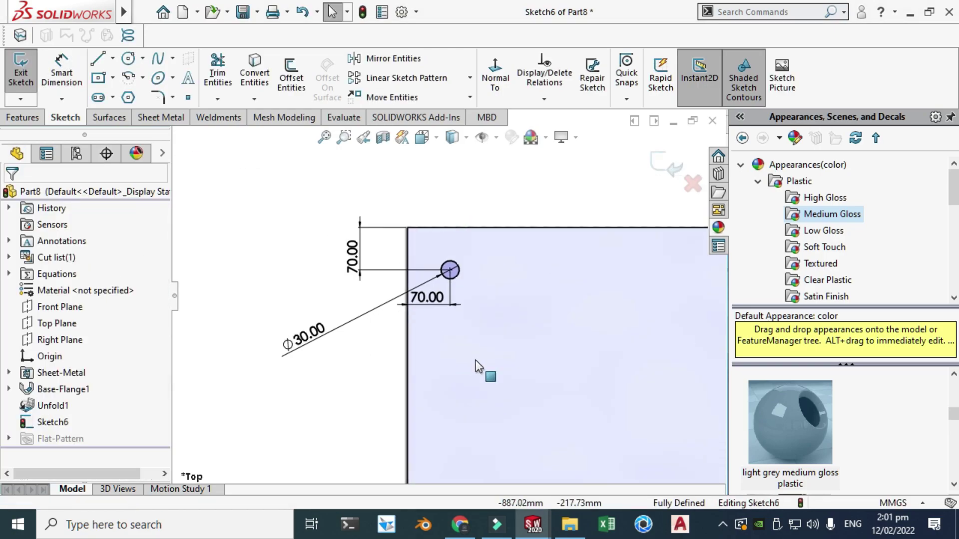
pyautogui.click(469, 80)
# - Try the sheet's top and left edges as linear pattern directions, then abandon the pattern
pyautogui.click(460, 93)
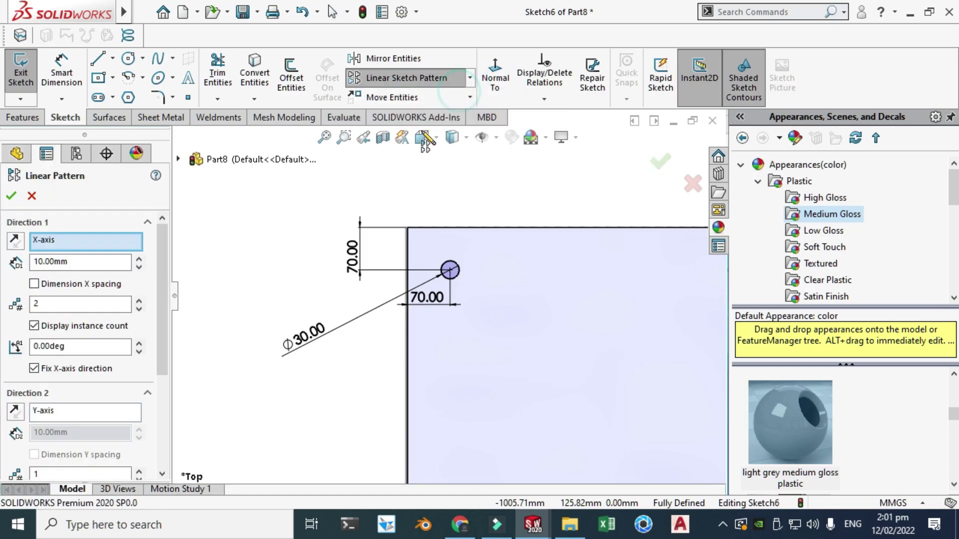
pyautogui.scroll(2, 297, 241)
pyautogui.scroll(2, 381, 258)
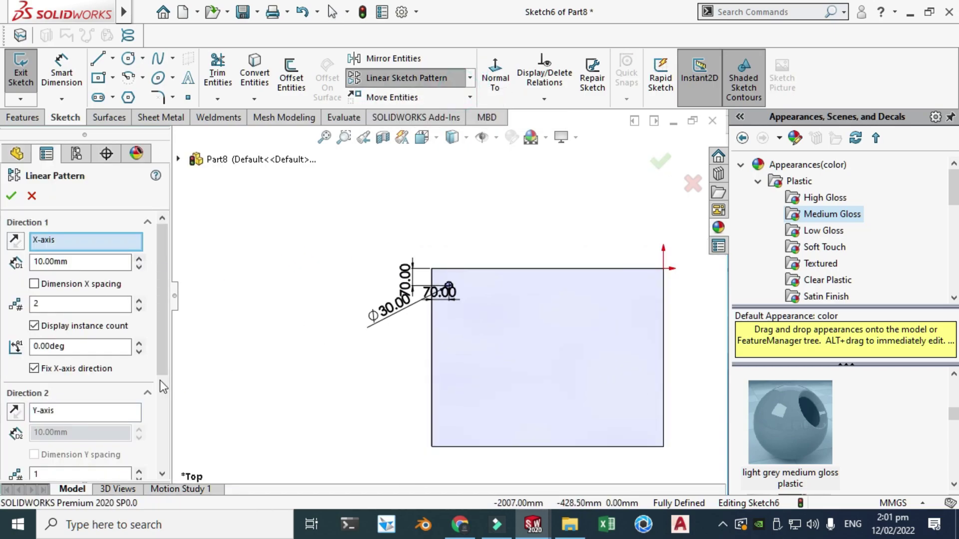
pyautogui.click(85, 411)
pyautogui.rightClick(85, 411)
pyautogui.click(117, 419)
pyautogui.scroll(-3, 417, 380)
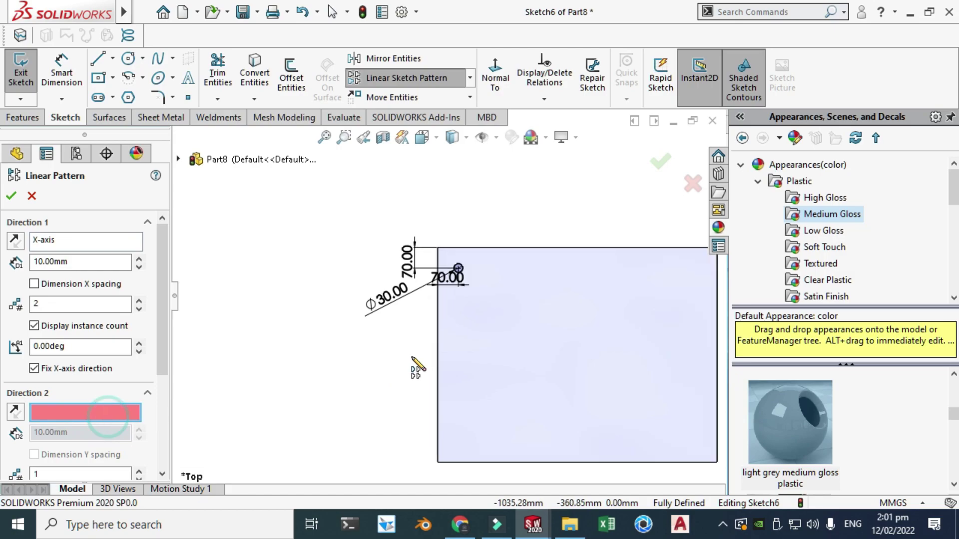
pyautogui.click(449, 364)
pyautogui.scroll(-3, 505, 259)
pyautogui.click(97, 242)
pyautogui.rightClick(97, 243)
pyautogui.click(153, 253)
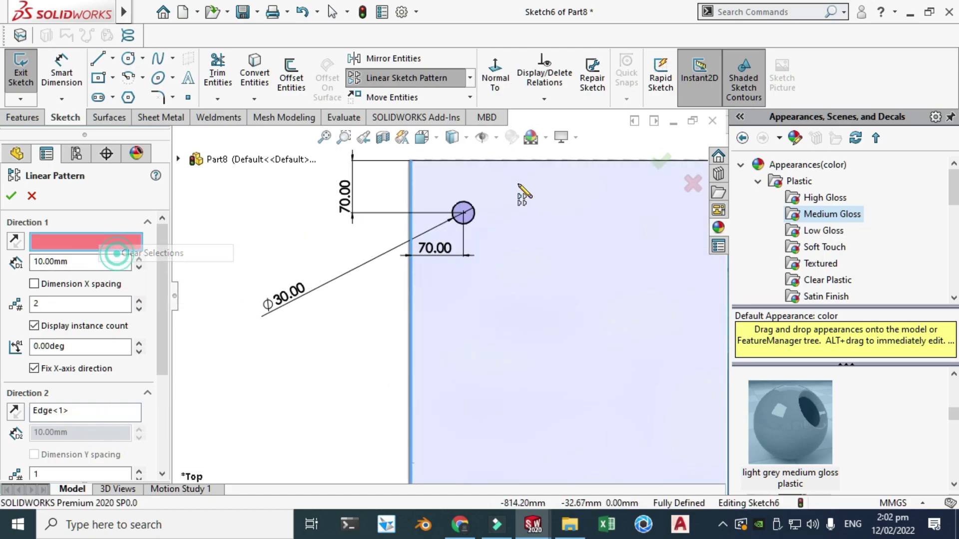
pyautogui.click(537, 160)
pyautogui.scroll(2, 380, 225)
pyautogui.press('Return')
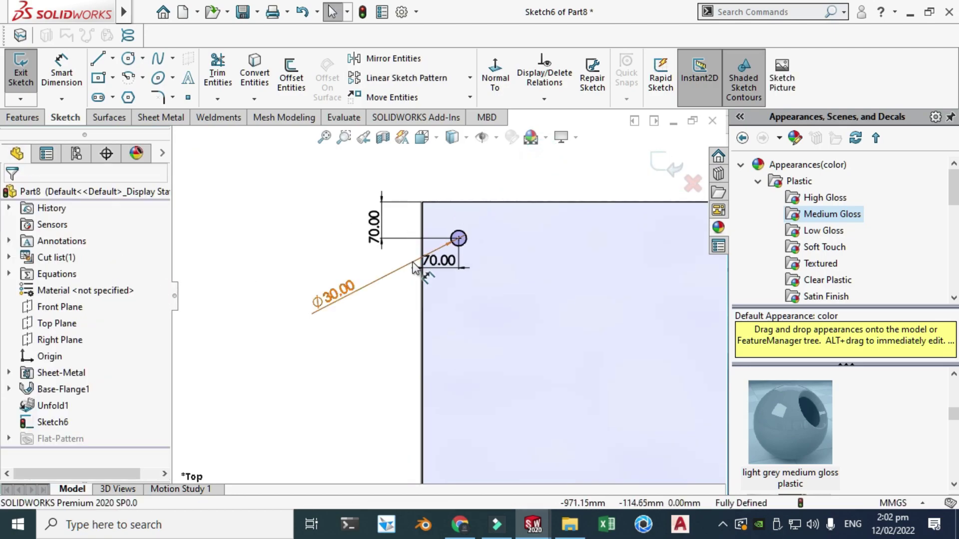
# - Restart the Linear Sketch Pattern and select the Ø30 circle as the entity to repeat
pyautogui.scroll(-3, 484, 297)
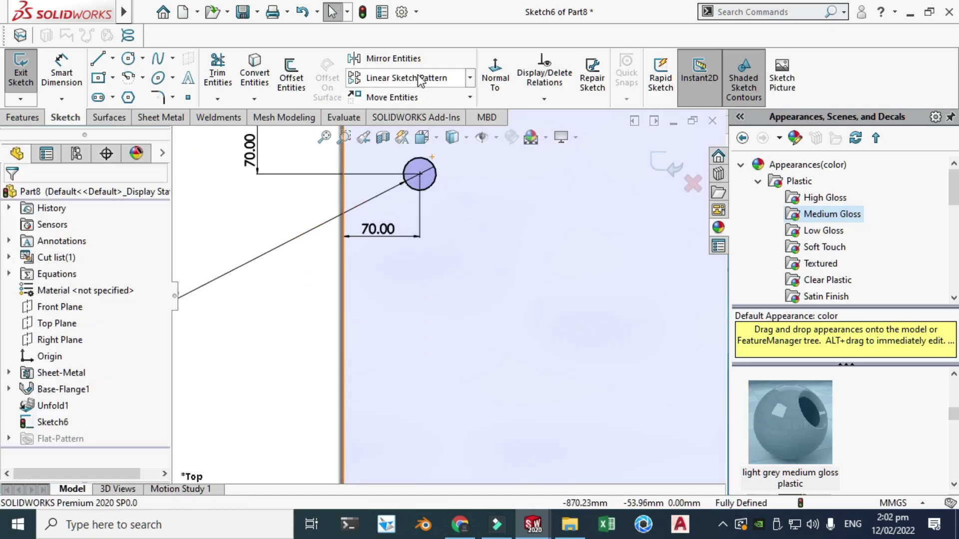
pyautogui.click(469, 77)
pyautogui.click(439, 97)
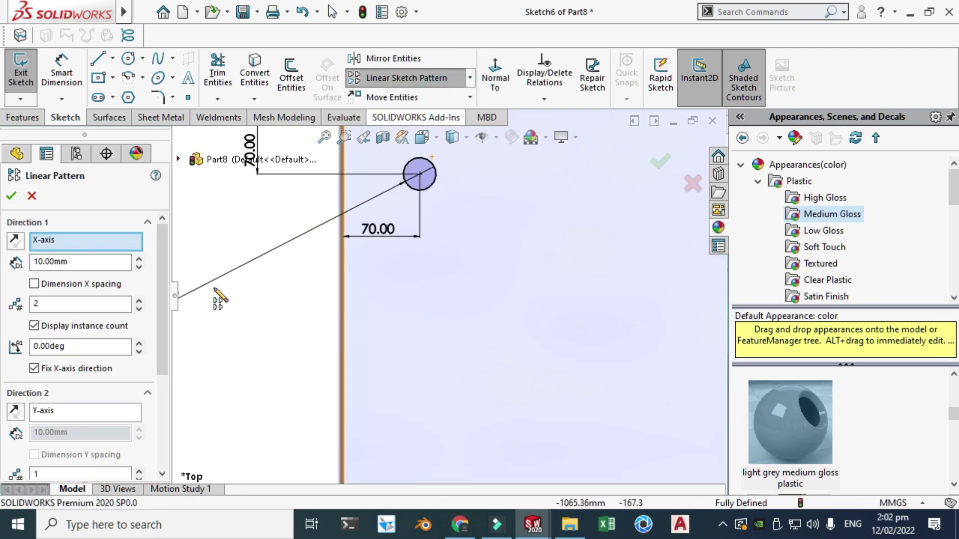
pyautogui.scroll(1, 233, 328)
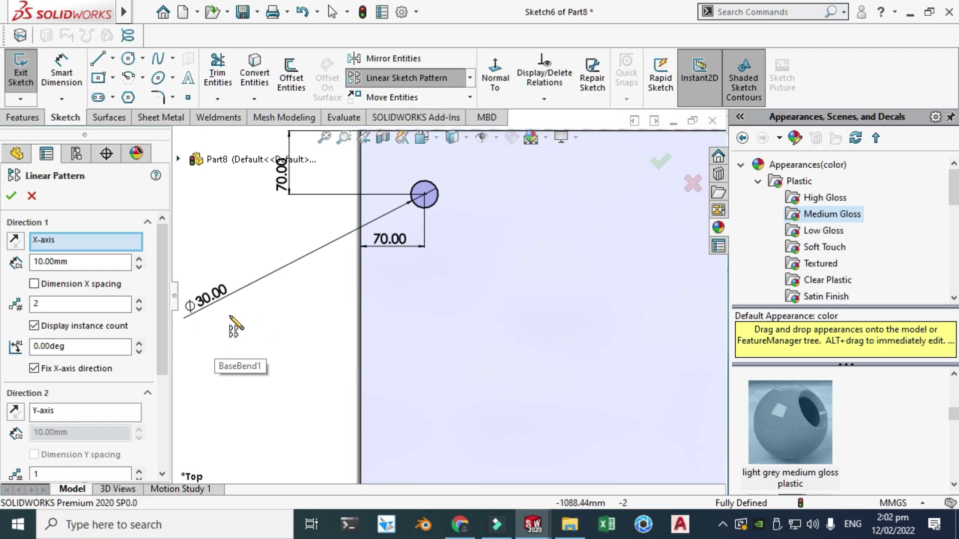
pyautogui.moveTo(163, 269); pyautogui.dragTo(155, 369)
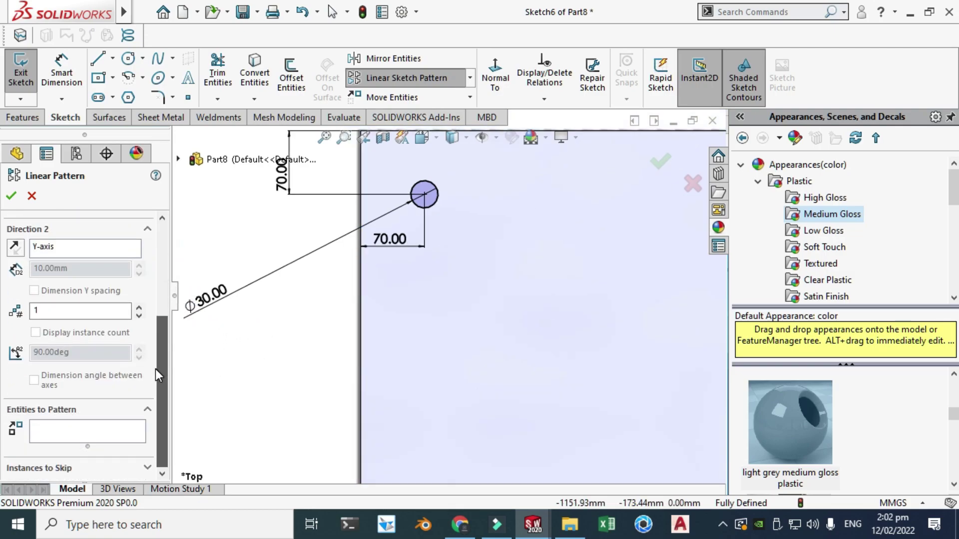
pyautogui.click(109, 429)
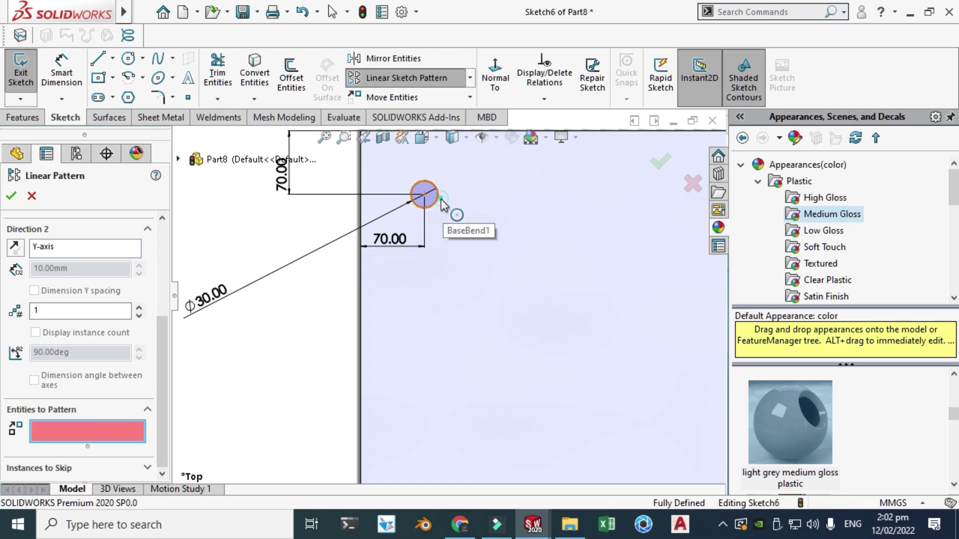
pyautogui.click(441, 203)
# - Set Direction 1 to 100 mm spacing with 9 instances
pyautogui.moveTo(165, 360); pyautogui.dragTo(148, 242)
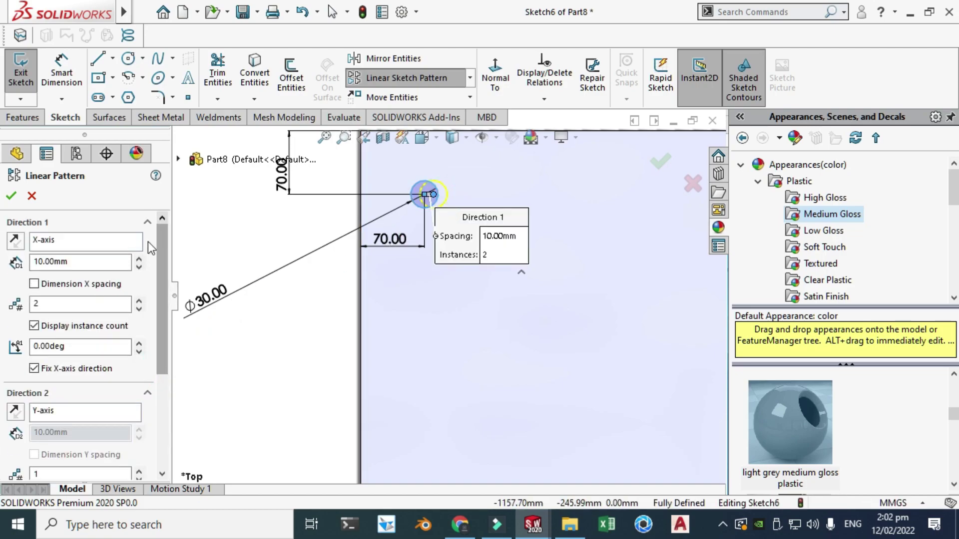
pyautogui.doubleClick(102, 261)
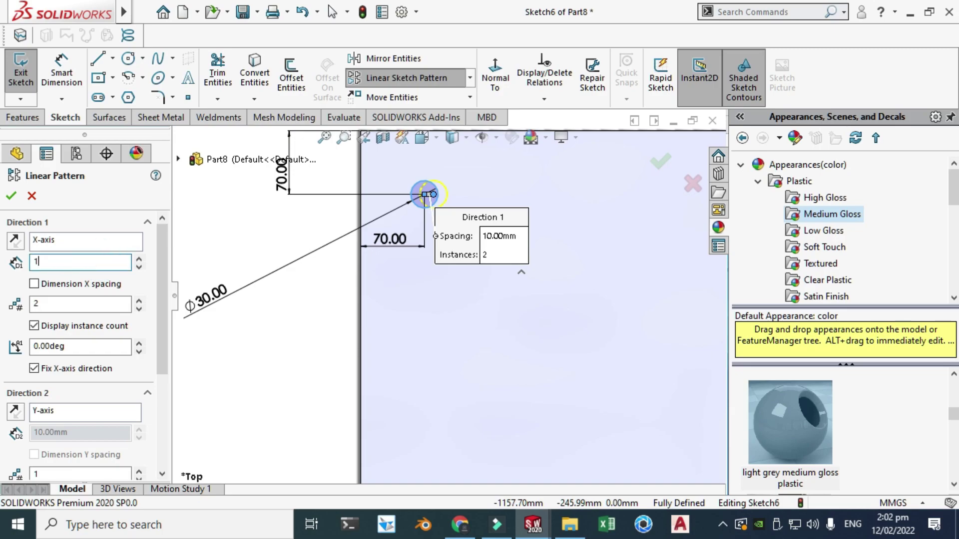
pyautogui.press('Return')
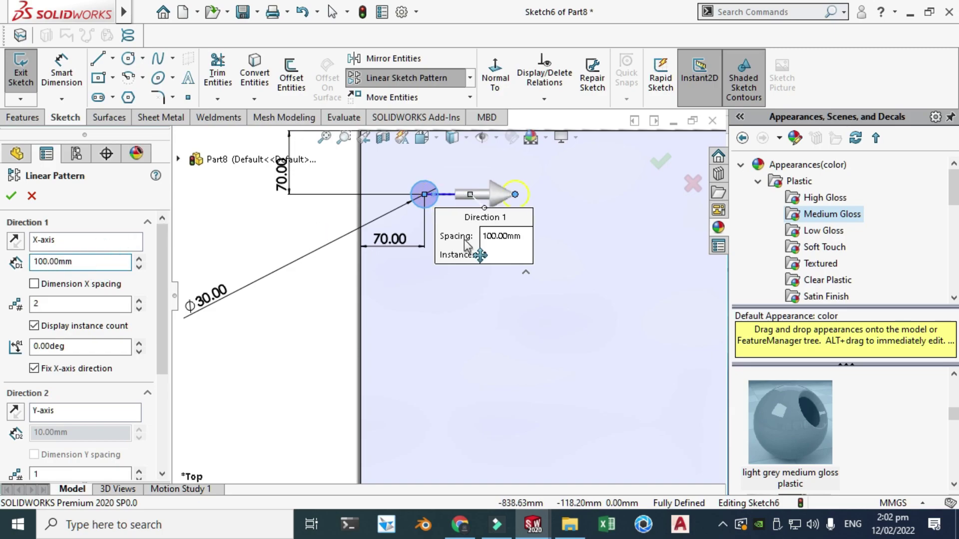
pyautogui.scroll(2, 442, 304)
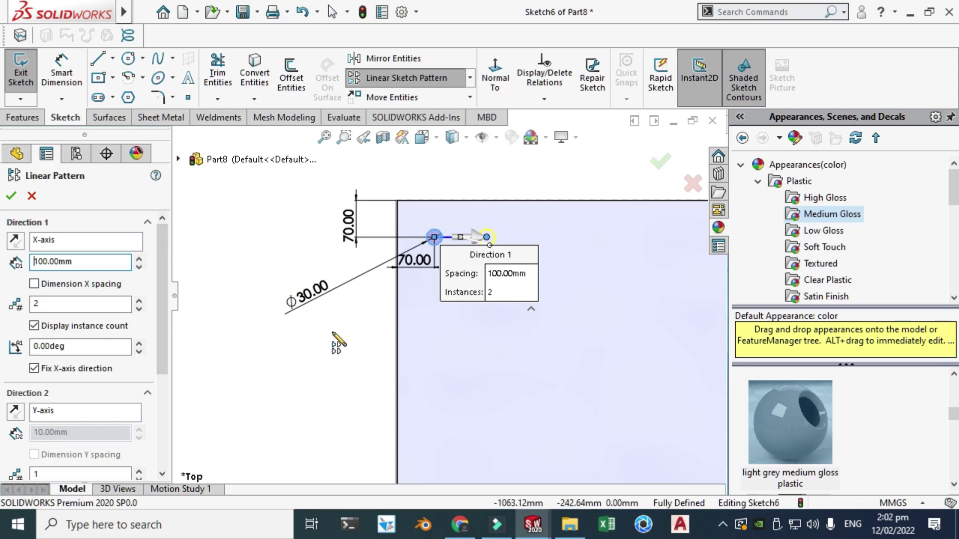
pyautogui.click(140, 301)
pyautogui.click(139, 300)
pyautogui.click(140, 301)
pyautogui.click(140, 301)
pyautogui.click(139, 301)
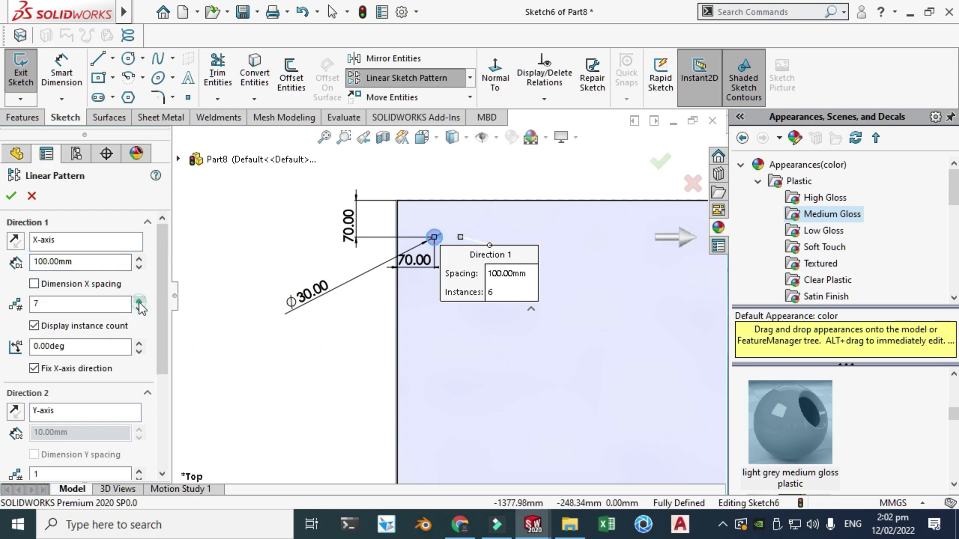
pyautogui.click(139, 300)
pyautogui.scroll(2, 316, 317)
pyautogui.scroll(-2, 559, 311)
pyautogui.click(139, 301)
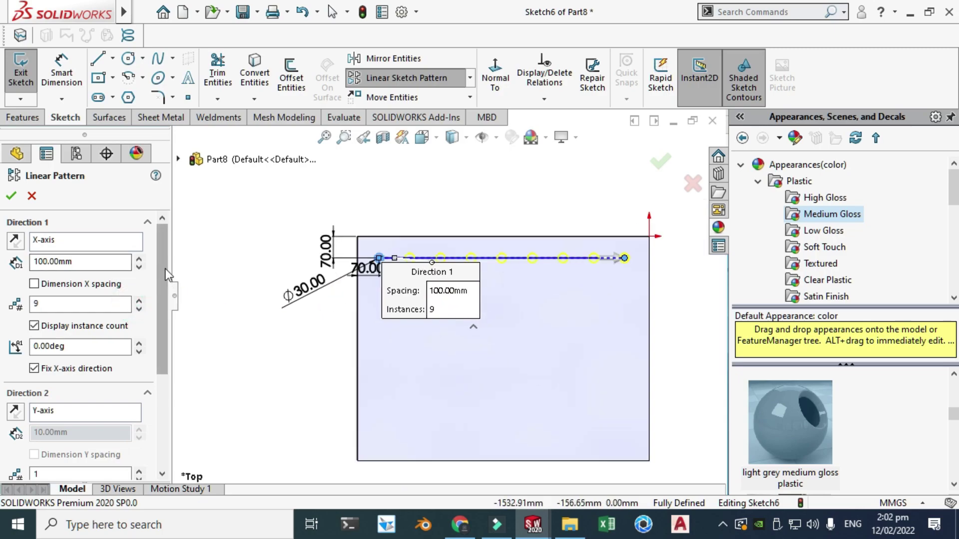
pyautogui.scroll(-3, 161, 270)
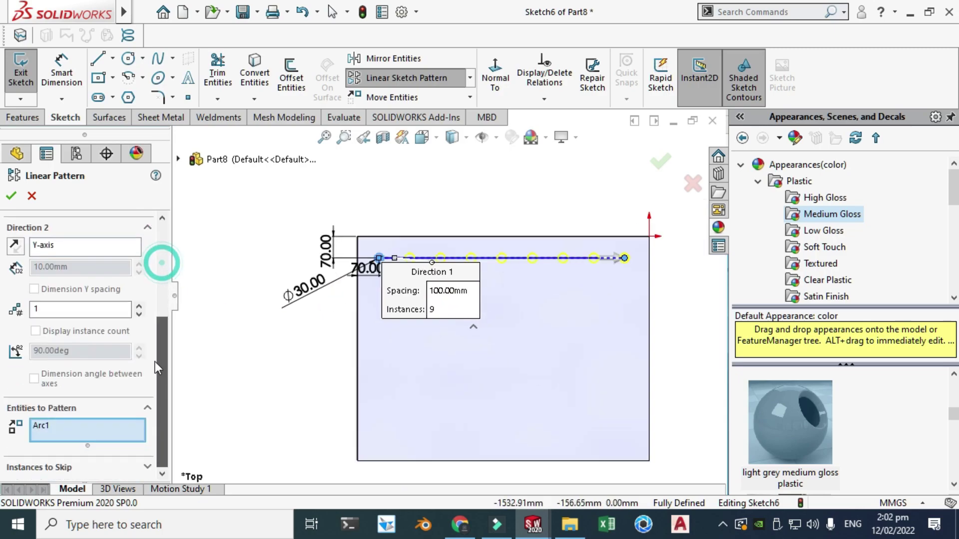
# - Reverse Direction 2, give it 100 mm spacing and 7 instances, and accept the pattern
pyautogui.click(139, 306)
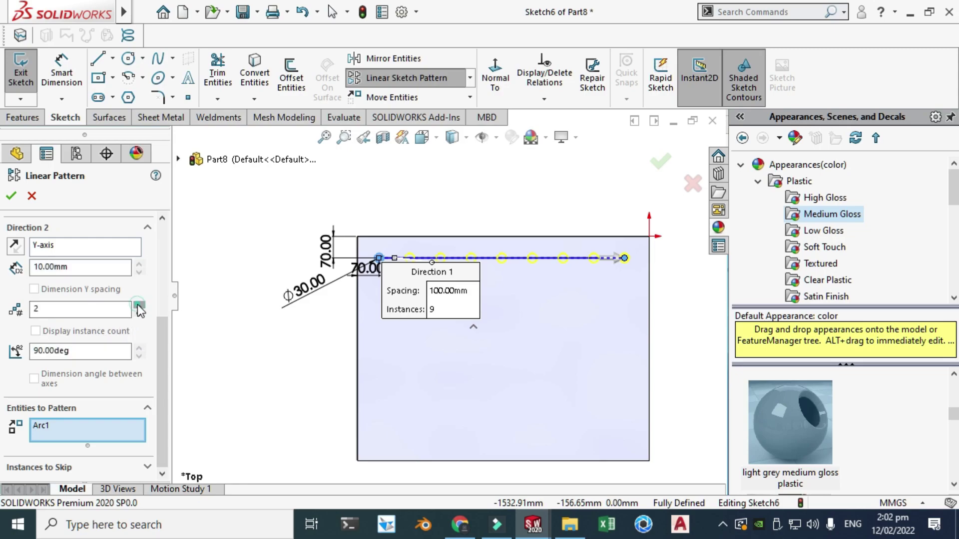
pyautogui.click(139, 306)
pyautogui.click(139, 306)
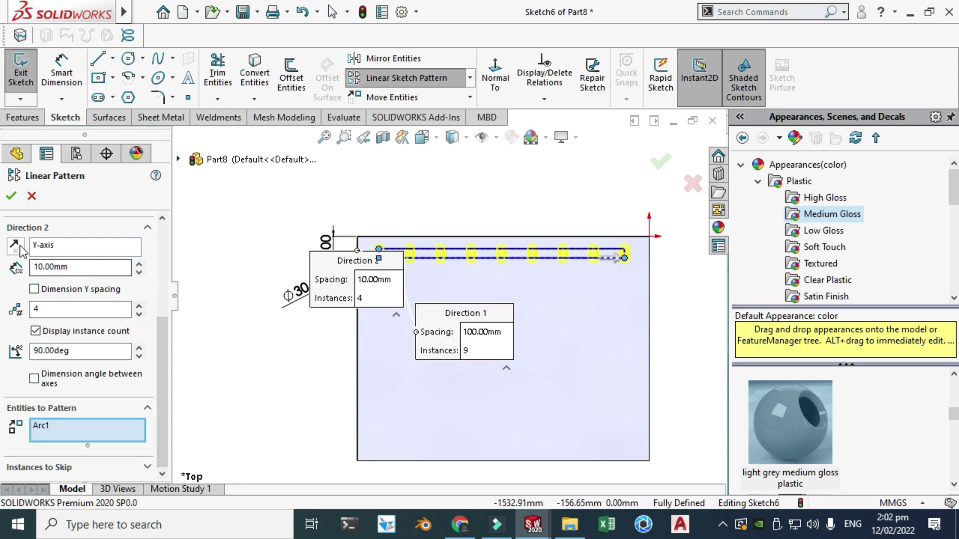
pyautogui.click(16, 246)
pyautogui.doubleClick(99, 267)
pyautogui.write('50')
pyautogui.press('Return')
pyautogui.doubleClick(119, 266)
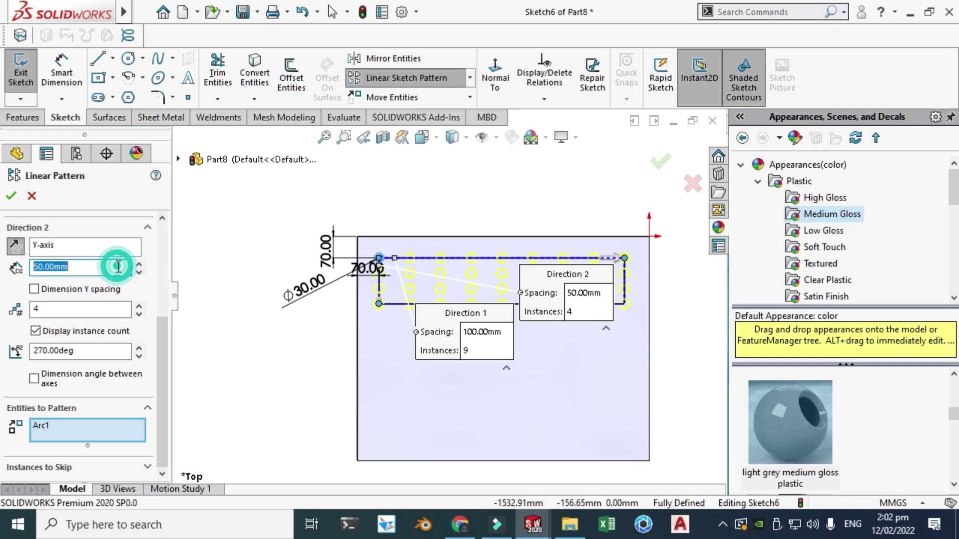
pyautogui.press('Return')
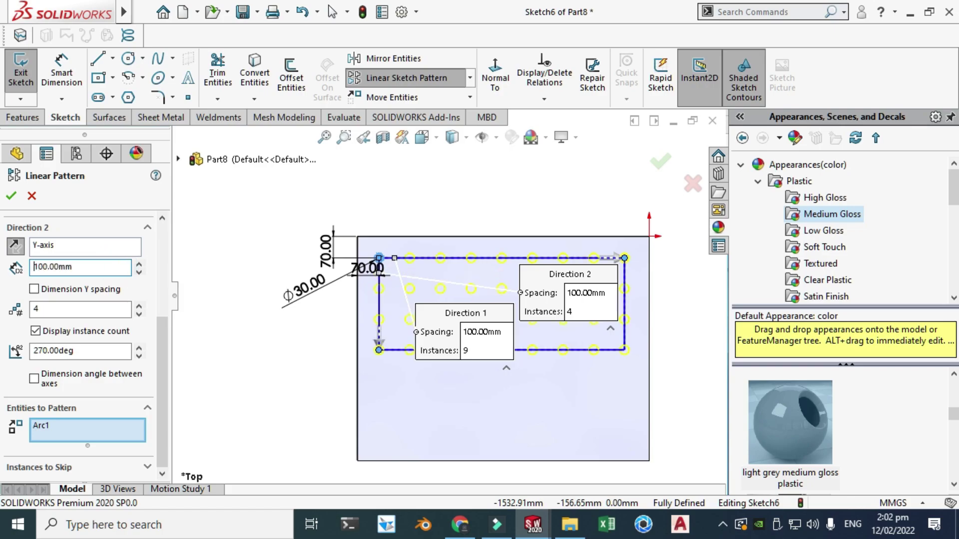
pyautogui.click(139, 306)
pyautogui.click(139, 306)
pyautogui.click(139, 306)
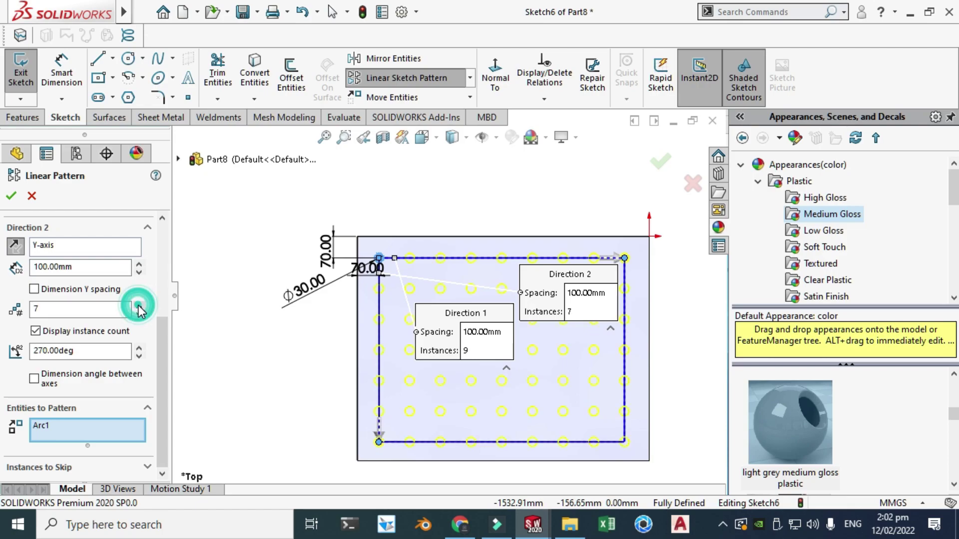
pyautogui.click(12, 196)
pyautogui.scroll(2, 350, 219)
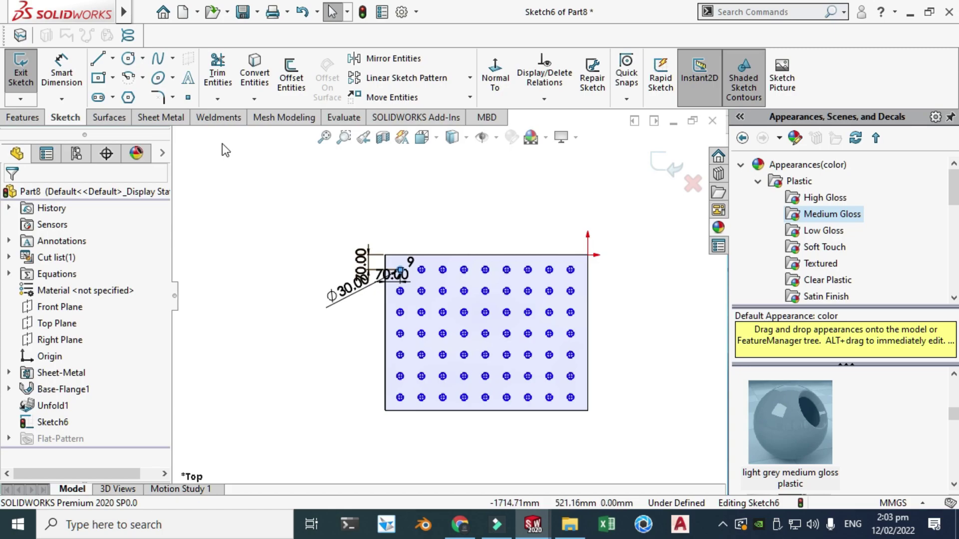
# - Extrude-cut the 9 × 7 grid of Ø30 holes through the flat sheet, Blind, linked to thickness, Normal cut
pyautogui.click(152, 117)
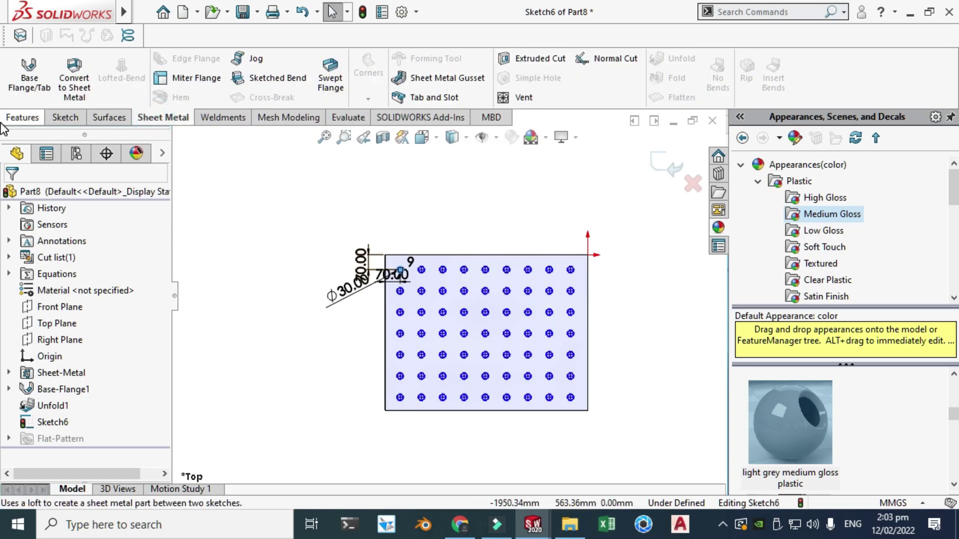
pyautogui.click(22, 117)
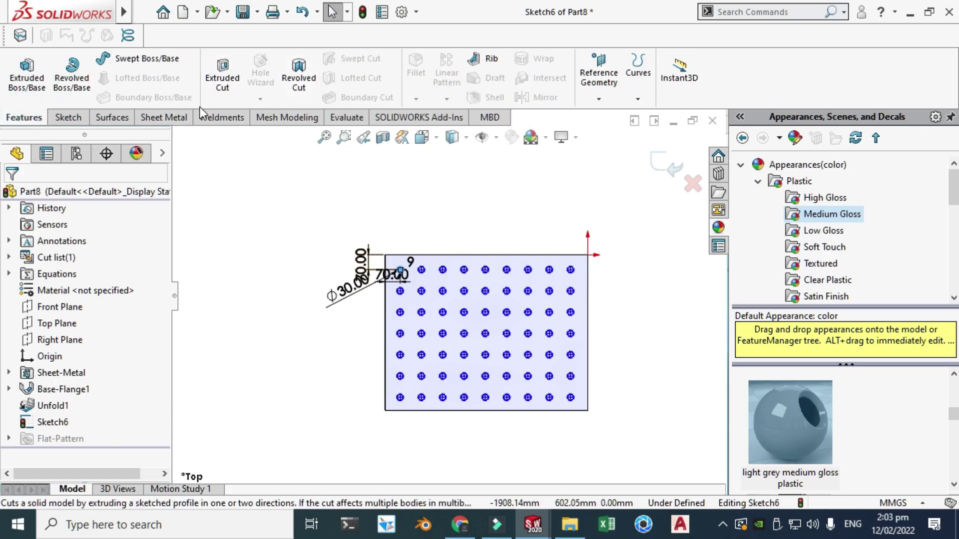
pyautogui.click(159, 119)
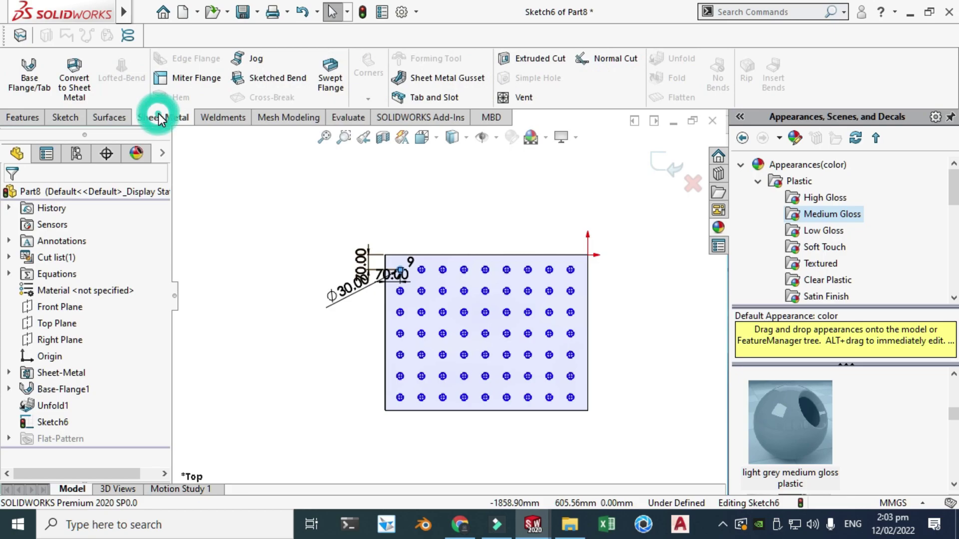
pyautogui.click(524, 55)
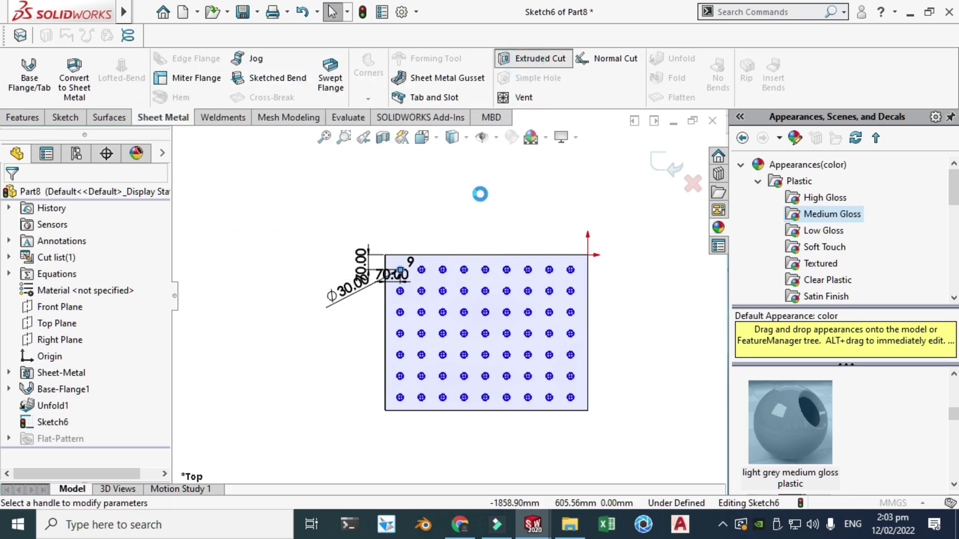
pyautogui.rightClick(355, 193)
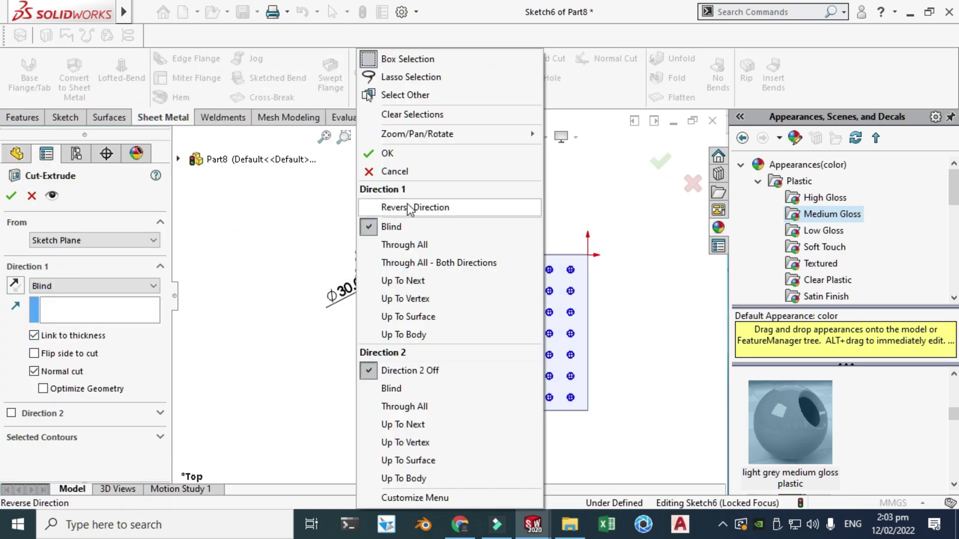
pyautogui.moveTo(501, 135)
pyautogui.click(606, 205)
pyautogui.moveTo(606, 206); pyautogui.dragTo(342, 332)
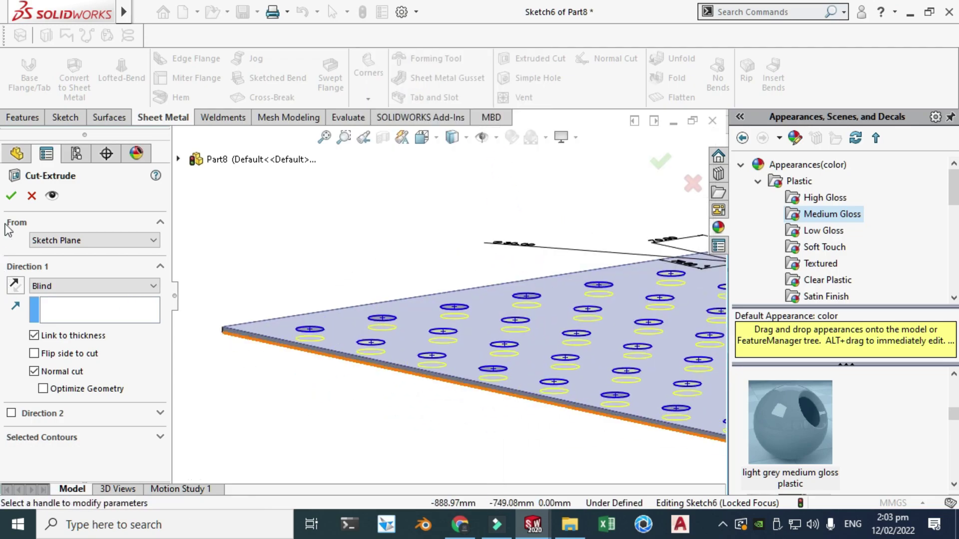
pyautogui.click(11, 198)
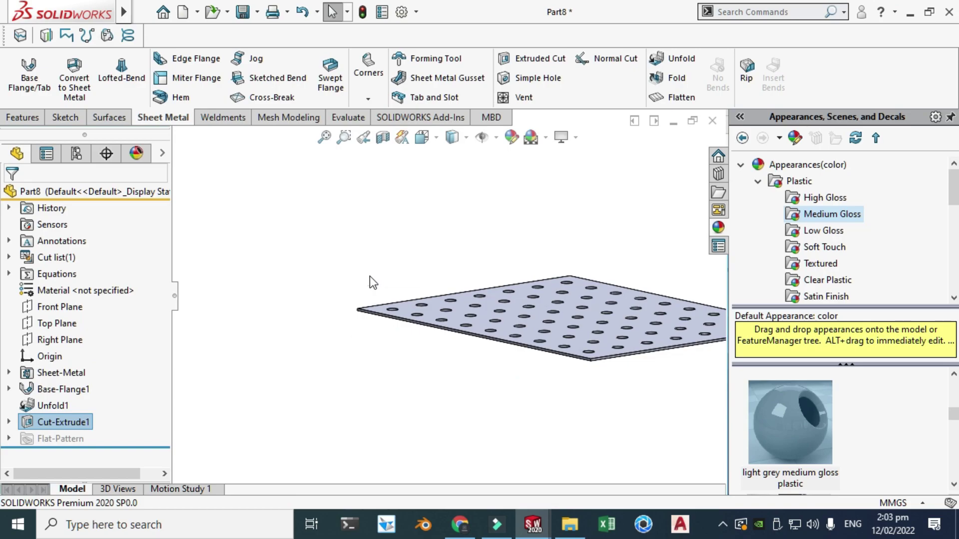
# - Fold BaseBend1 so the perforated plate rolls back into the slit cylinder
pyautogui.rightClick(425, 300)
pyautogui.click(535, 242)
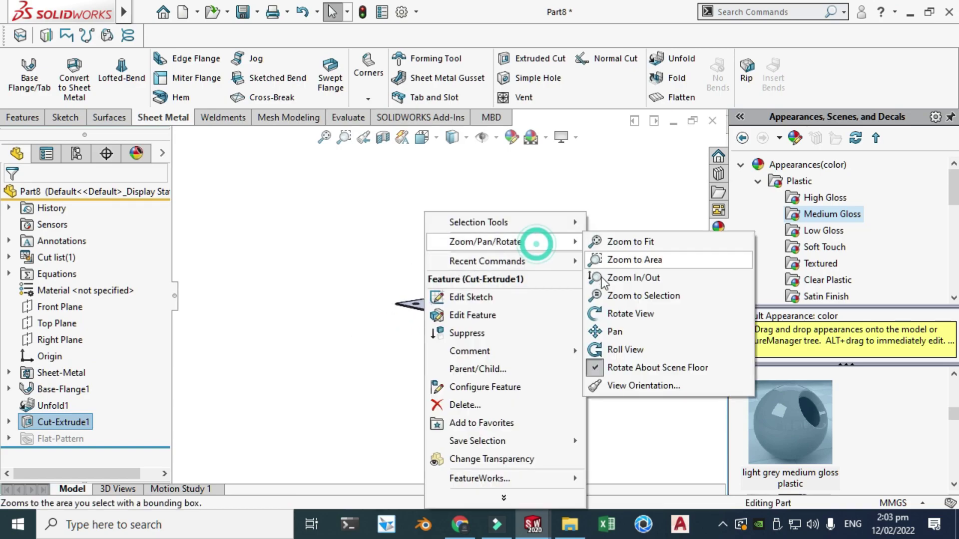
pyautogui.click(624, 316)
pyautogui.moveTo(580, 289); pyautogui.dragTo(472, 274)
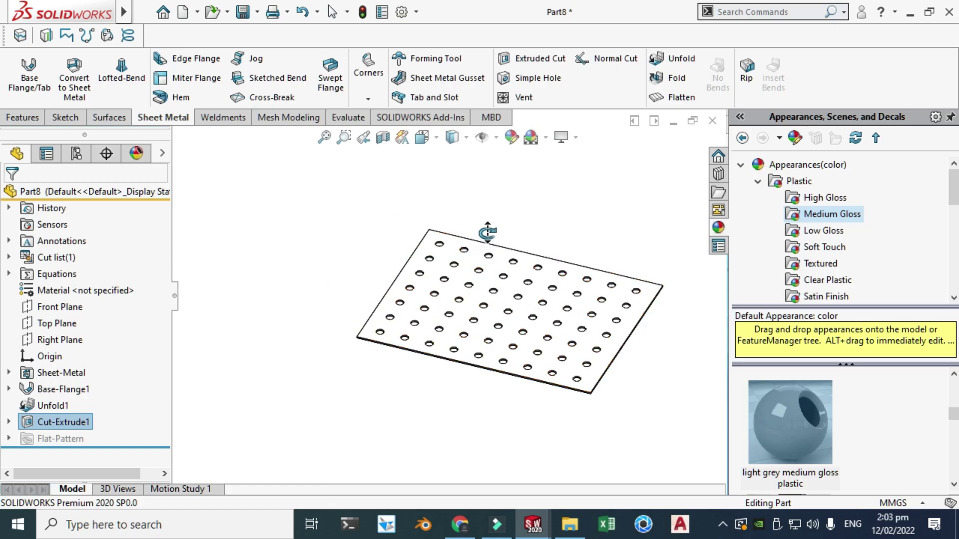
pyautogui.click(675, 78)
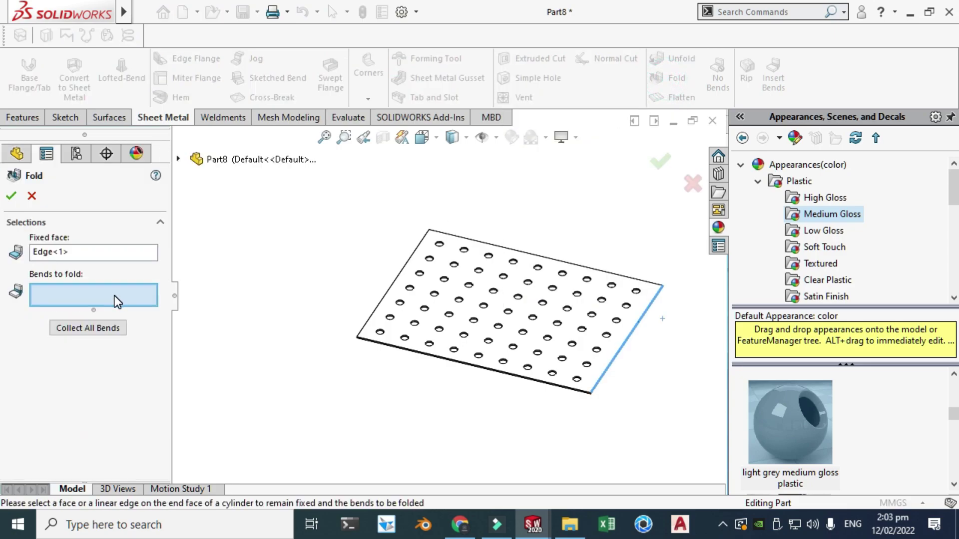
pyautogui.click(404, 298)
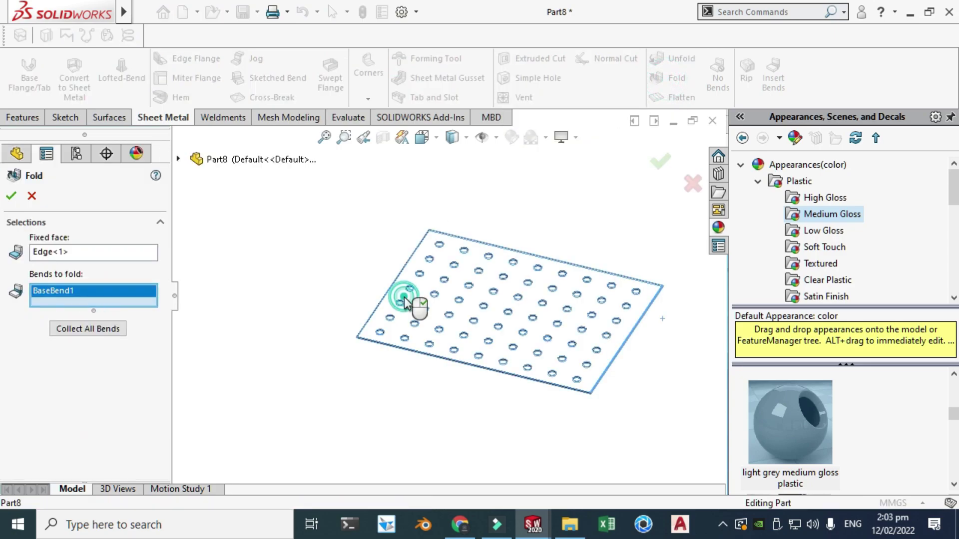
pyautogui.click(11, 197)
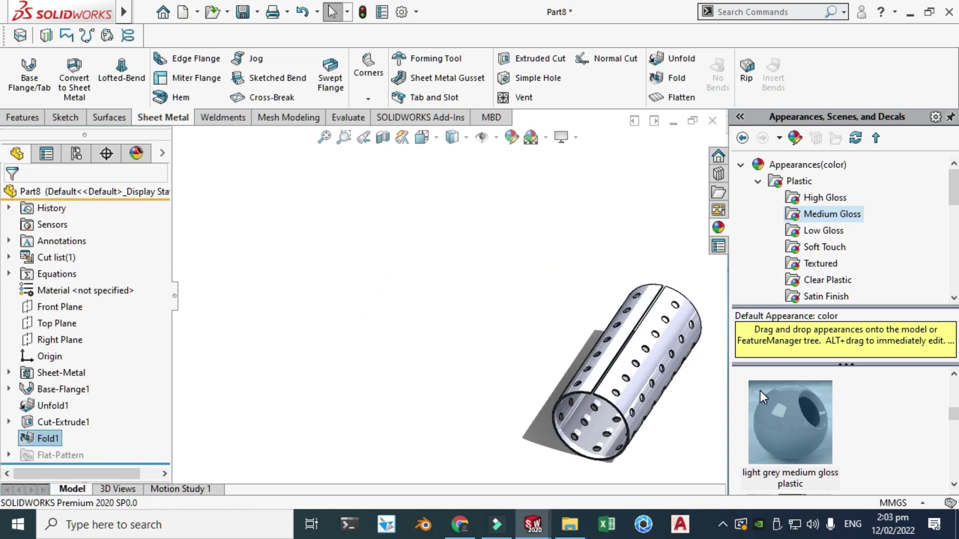
# - Apply the Metal > Aluminum brushed aluminum appearance to the perforated cylinder
pyautogui.rightClick(582, 199)
pyautogui.moveTo(647, 231)
pyautogui.click(779, 302)
pyautogui.moveTo(649, 320); pyautogui.dragTo(617, 322)
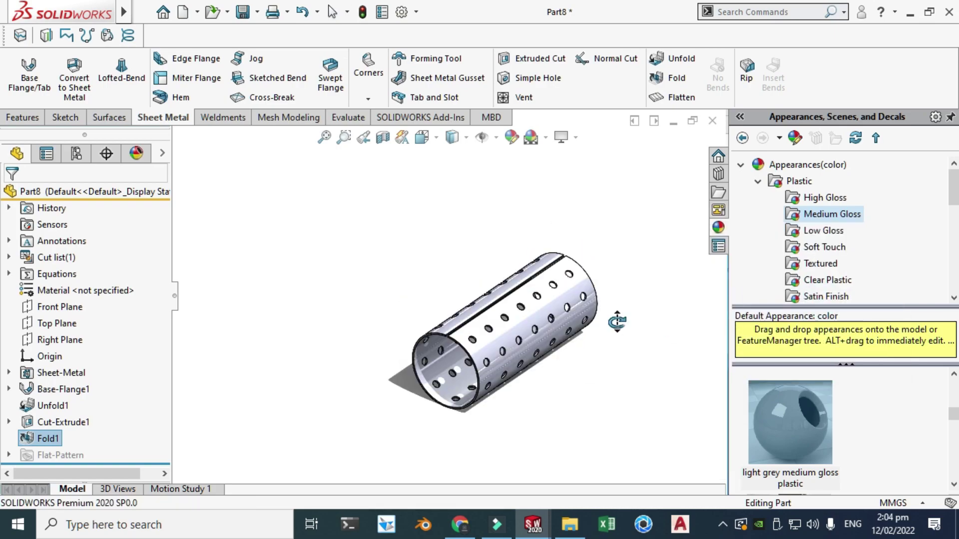
pyautogui.scroll(-3, 813, 234)
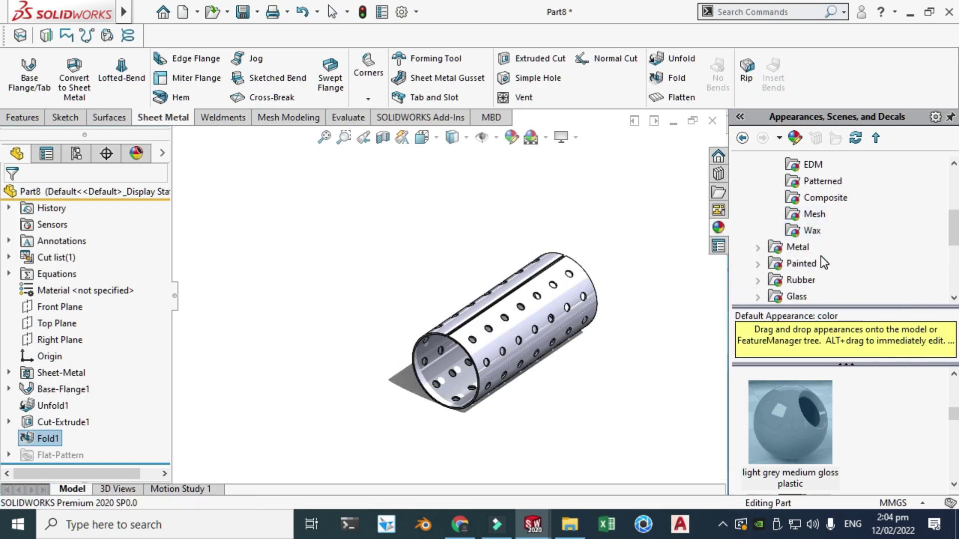
pyautogui.click(808, 249)
pyautogui.scroll(-1, 814, 234)
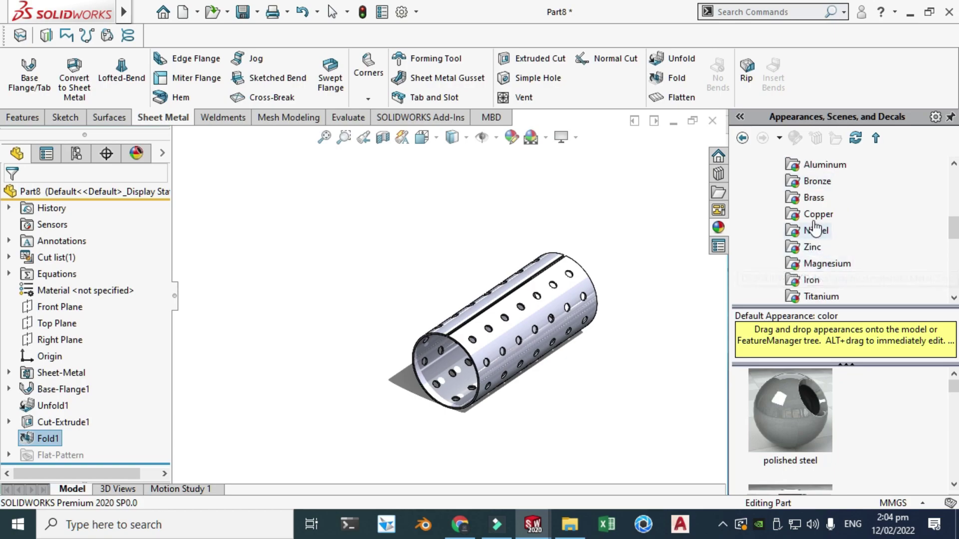
pyautogui.click(819, 165)
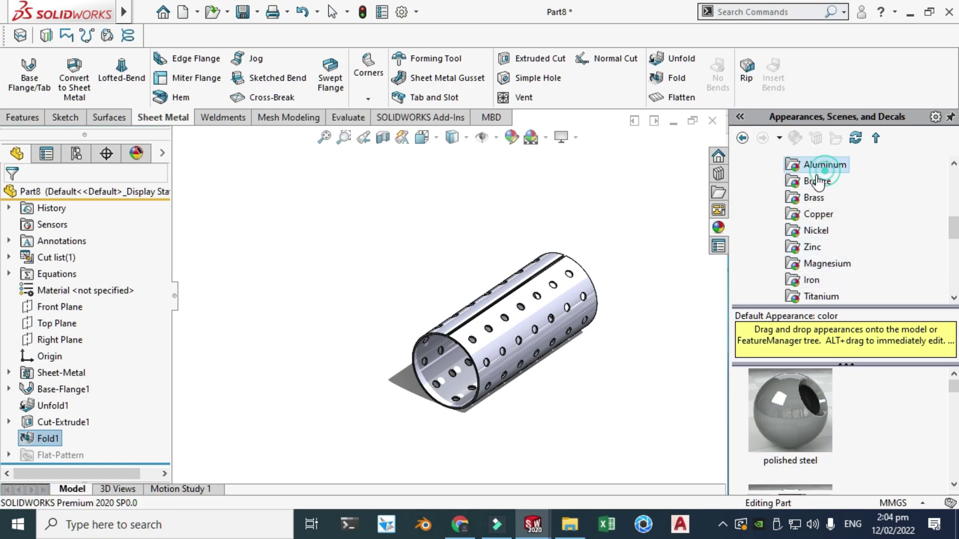
pyautogui.scroll(-1, 799, 435)
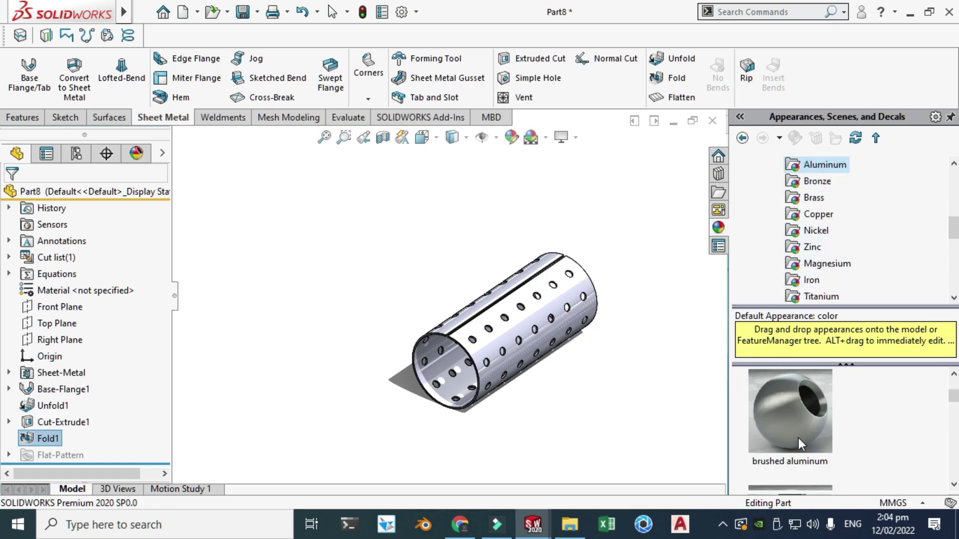
pyautogui.click(798, 426)
pyautogui.moveTo(798, 426)
pyautogui.mouseDown()
pyautogui.moveTo(546, 399)
pyautogui.moveTo(535, 330)
pyautogui.mouseUp()
pyautogui.scroll(-3, 535, 330)
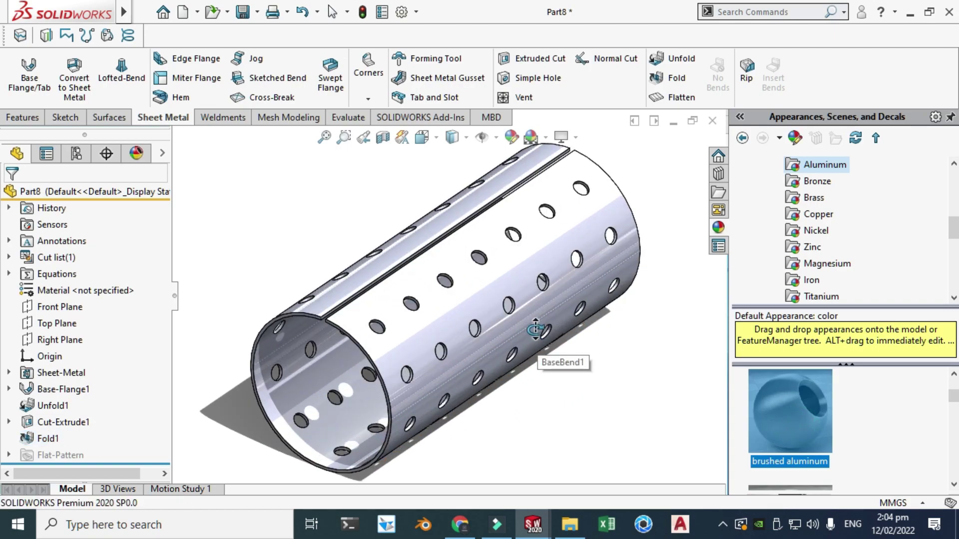
pyautogui.moveTo(801, 422)
pyautogui.mouseDown()
pyautogui.moveTo(520, 391)
pyautogui.moveTo(574, 409)
pyautogui.moveTo(422, 338)
pyautogui.moveTo(350, 330)
pyautogui.moveTo(401, 395)
pyautogui.mouseUp()
pyautogui.scroll(-4, 422, 338)
pyautogui.scroll(5, 400, 394)
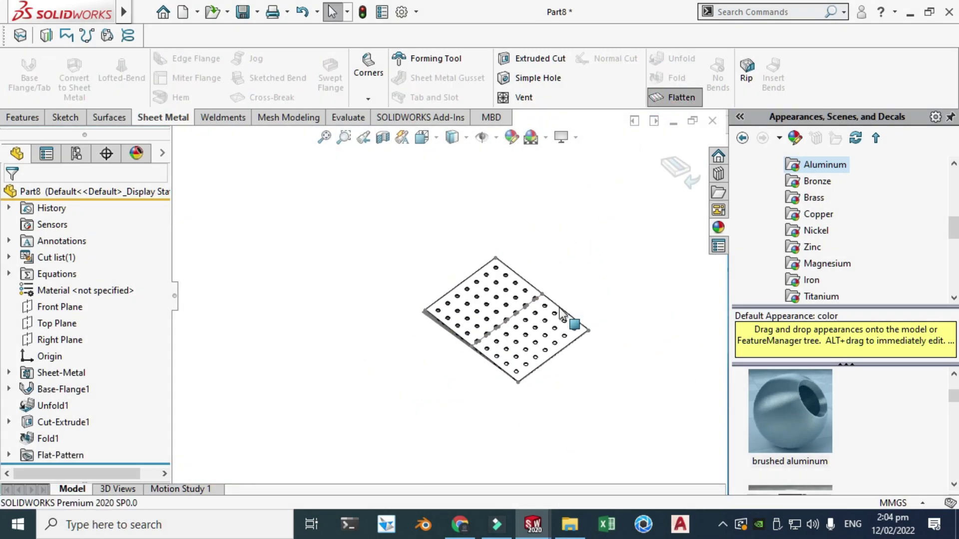
# - Show the flattened perforated blank in the Front view orientation
pyautogui.rightClick(554, 234)
pyautogui.click(599, 283)
pyautogui.moveTo(579, 270); pyautogui.dragTo(543, 255)
pyautogui.click(434, 138)
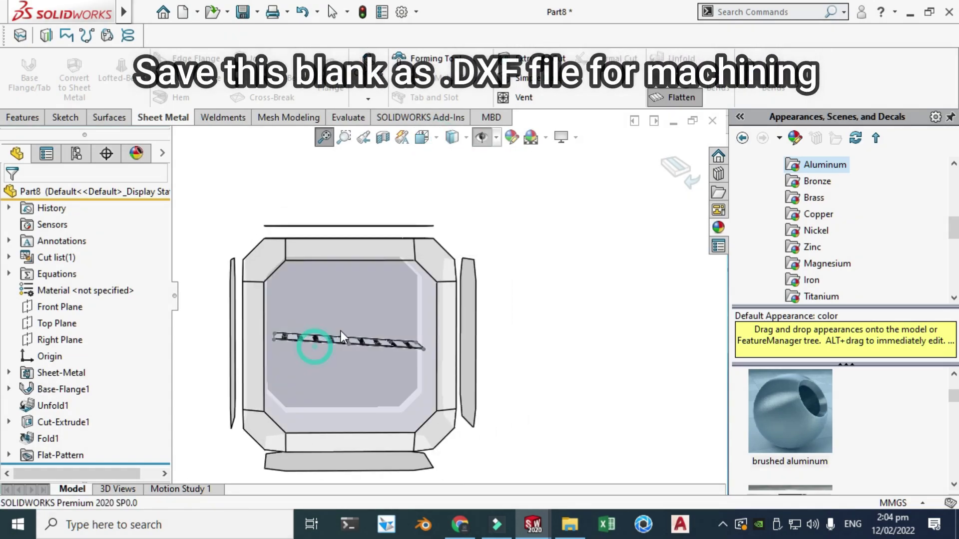